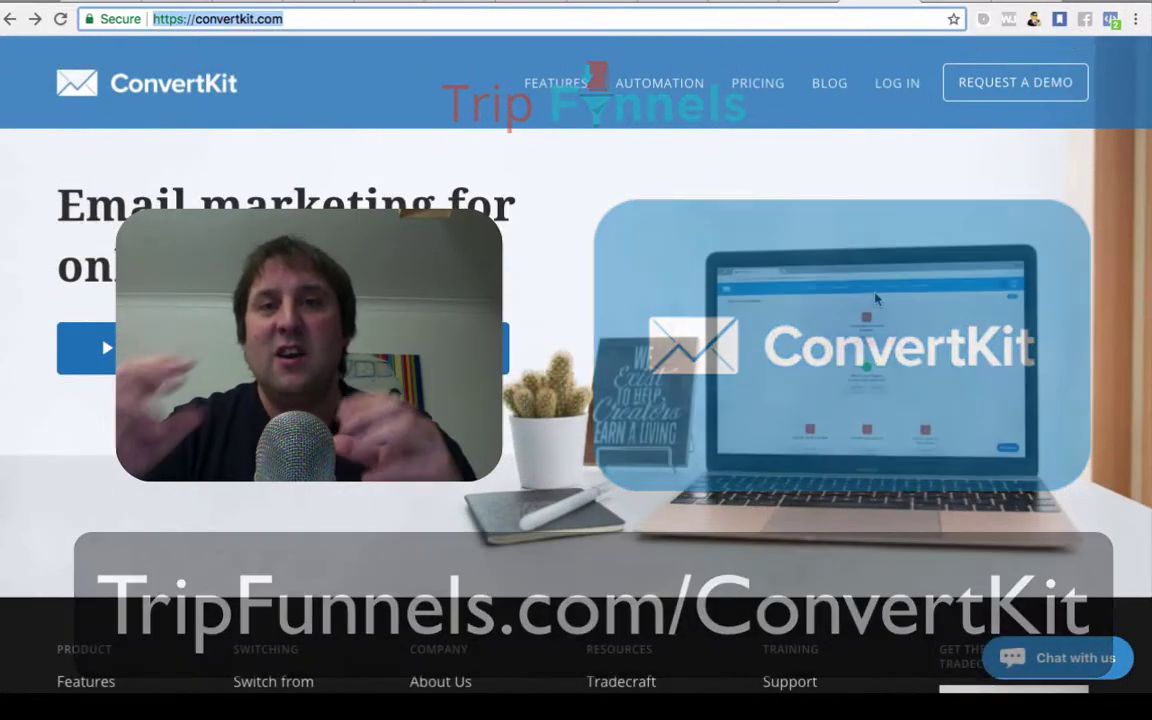
Play the product demo video on the ConvertKit homepage, watch the subscriber dashboard section, and close the video
scroll(576, 400, "down", 2)
scroll(319, 229, "up", 2)
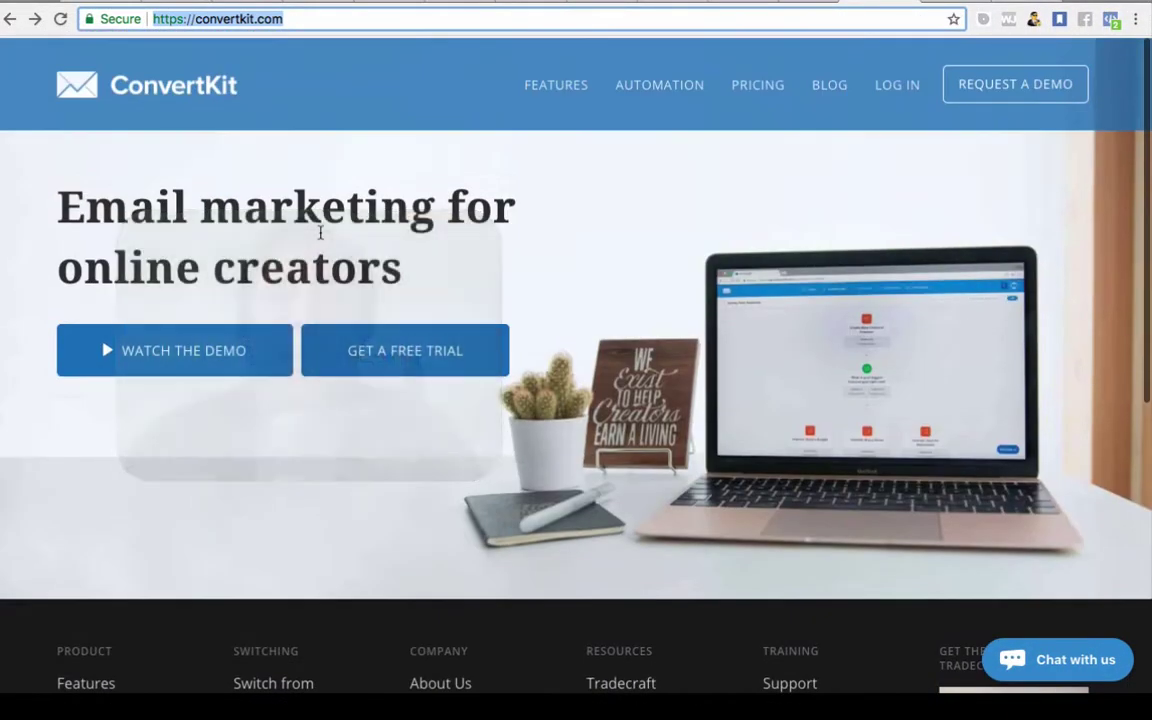
left_click(139, 350)
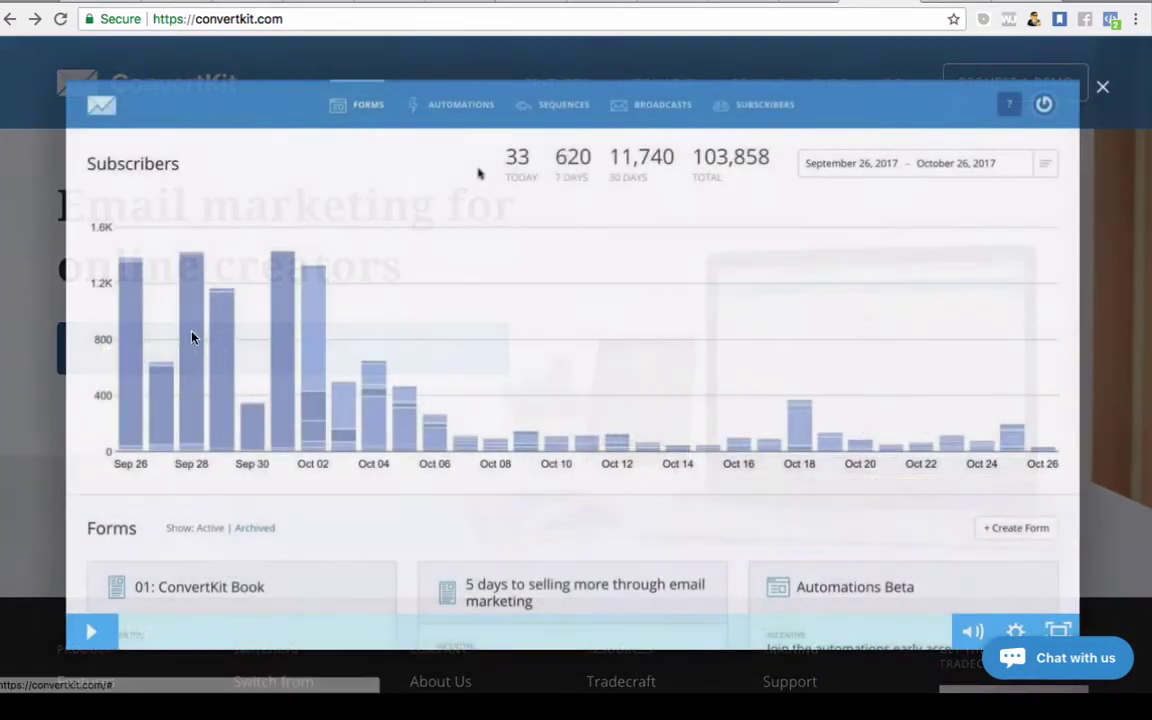
left_click(79, 636)
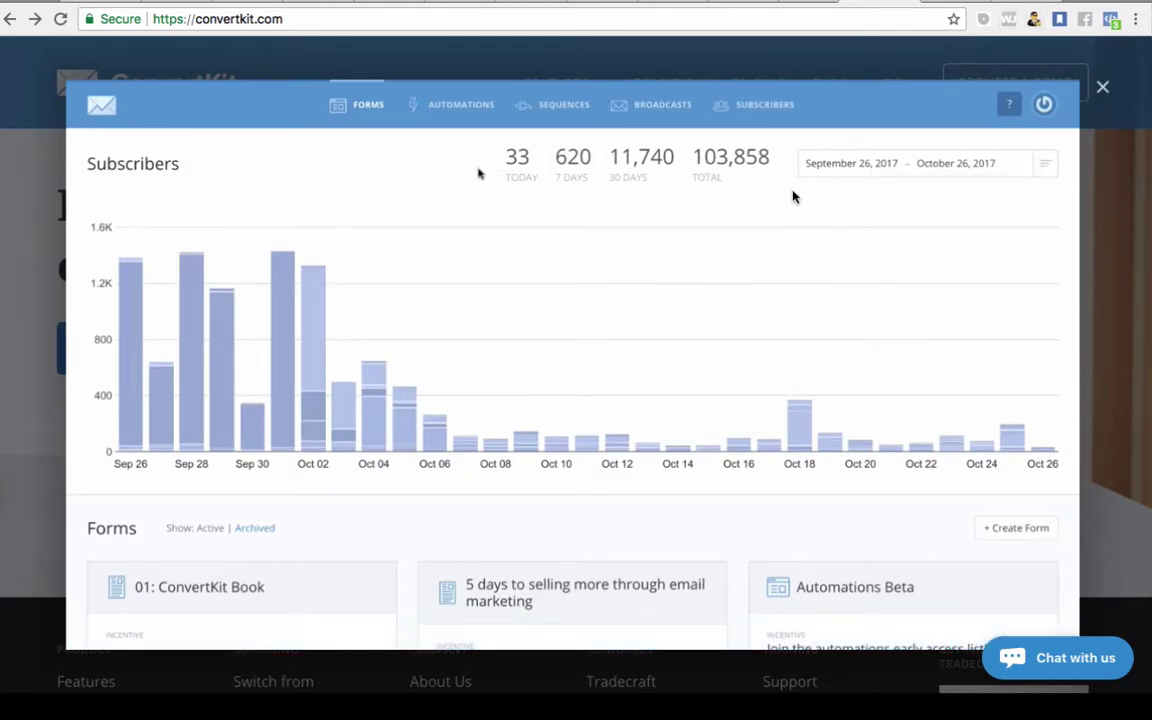
mouse_move(740, 392)
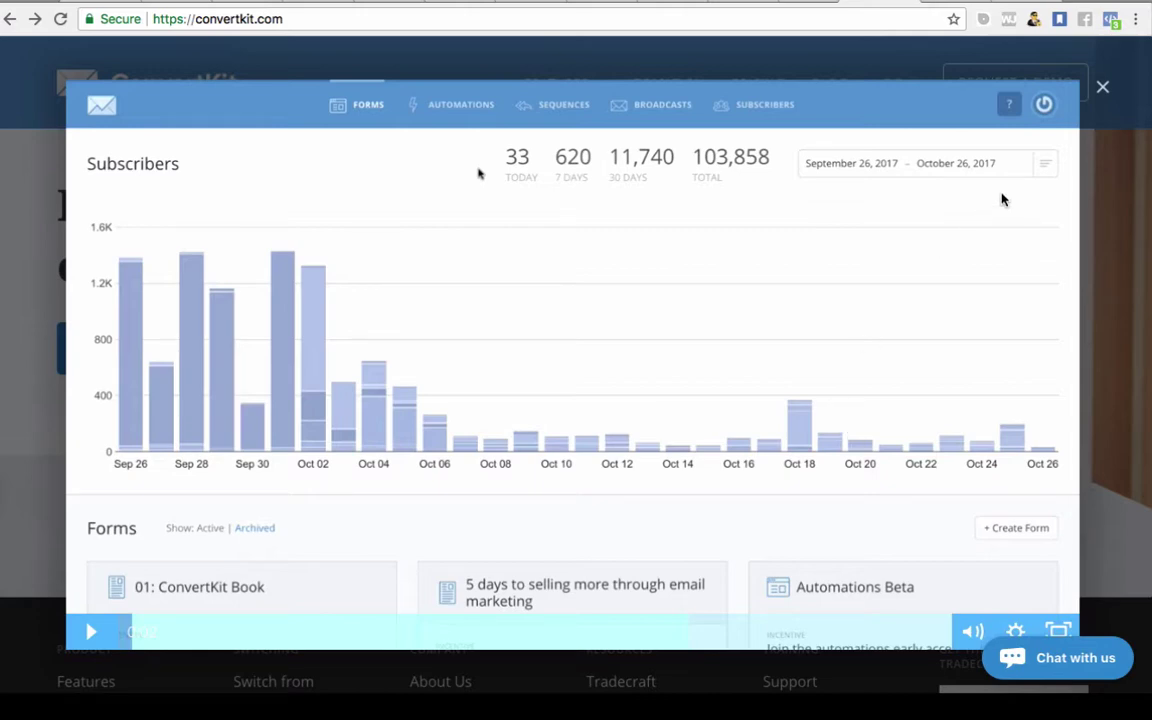
left_click(1104, 90)
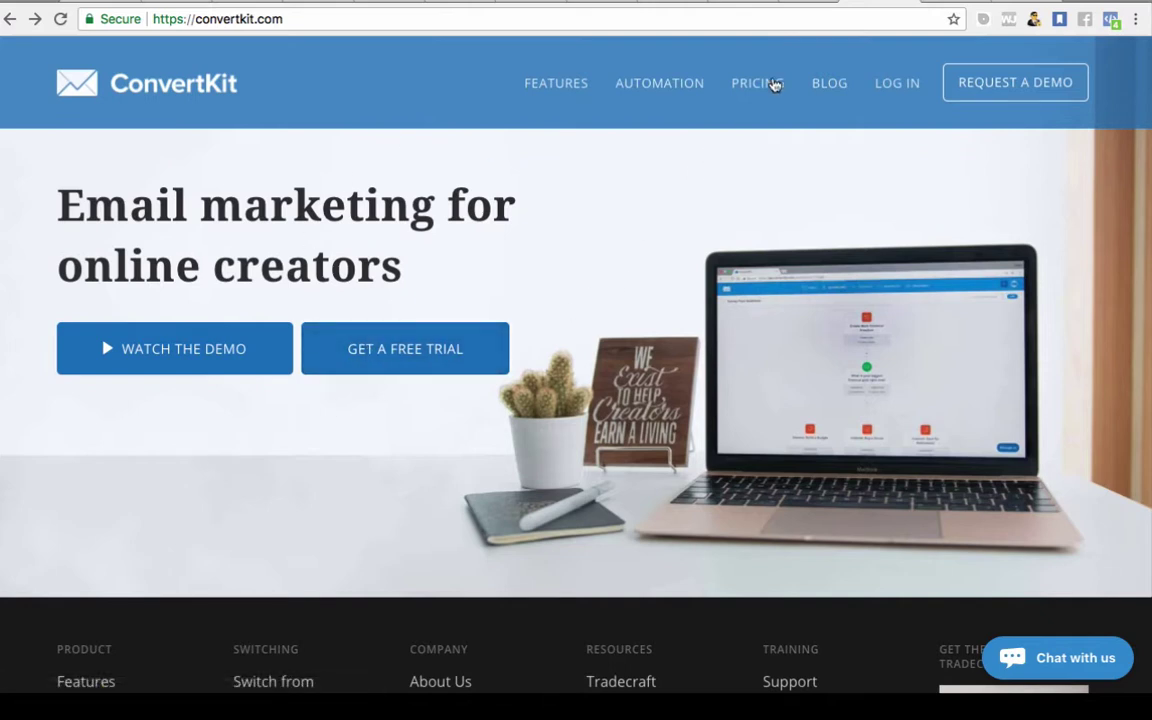
Open the pricing page and review the subscriber-tier plans, switching billing to yearly and back to monthly
left_click(763, 89)
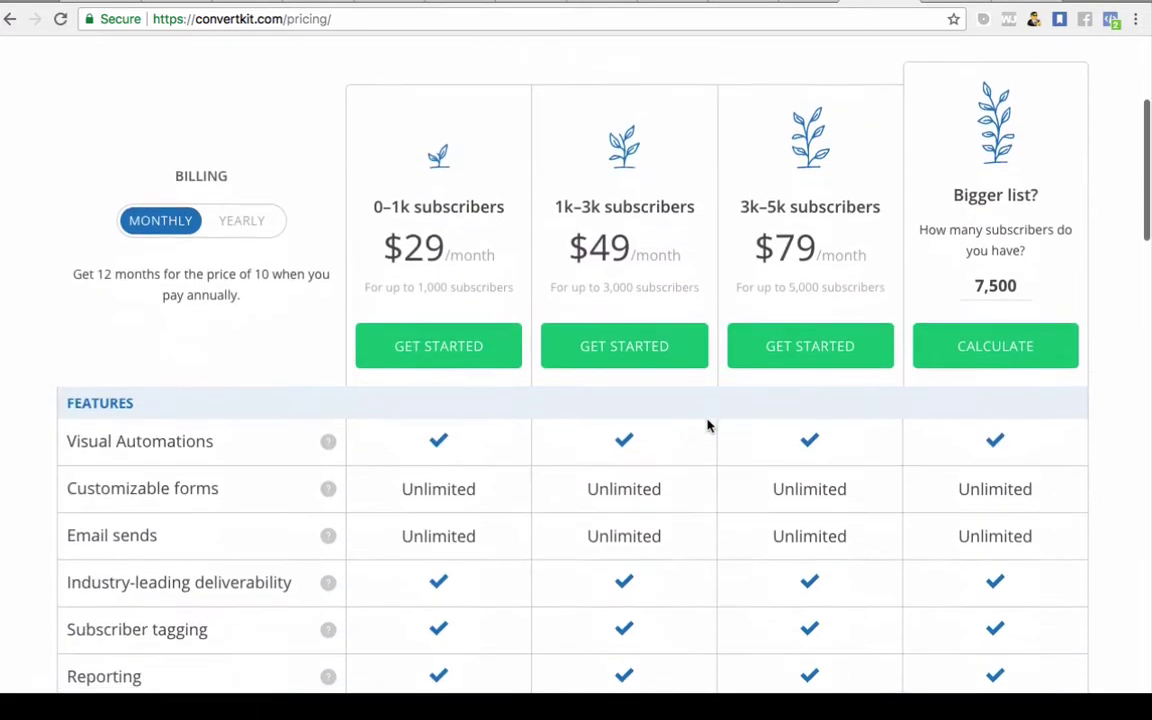
scroll(708, 427, "up", 2)
scroll(708, 427, "down", 3)
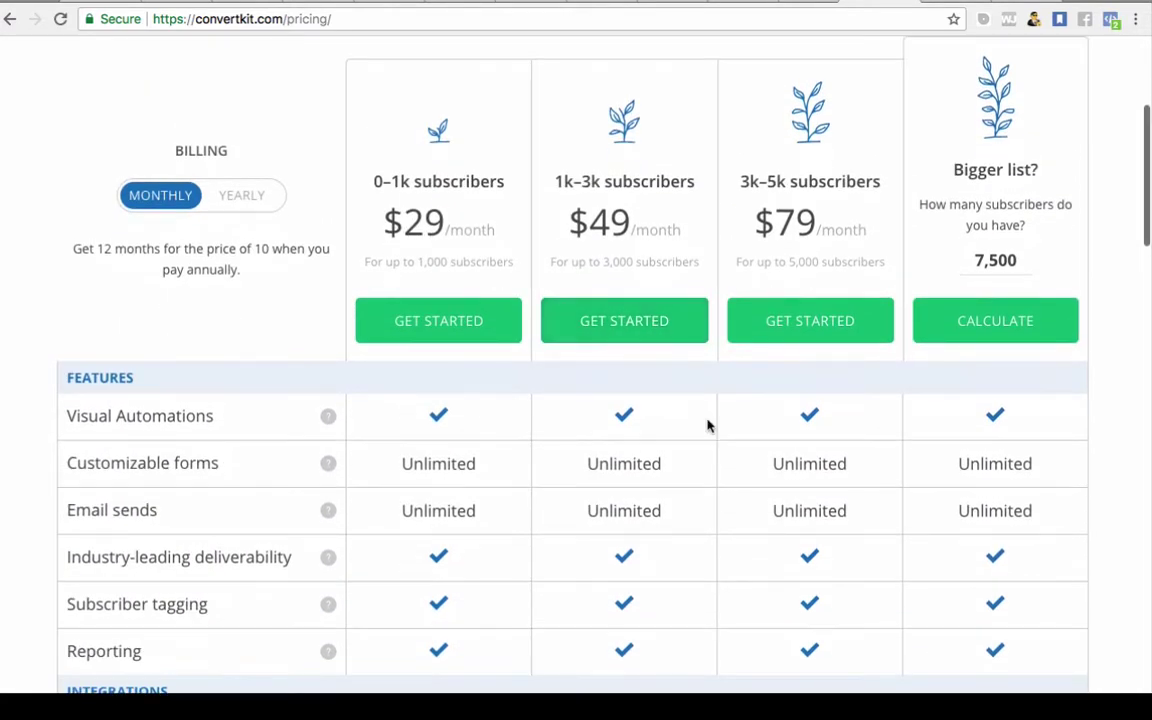
scroll(776, 318, "up", 3)
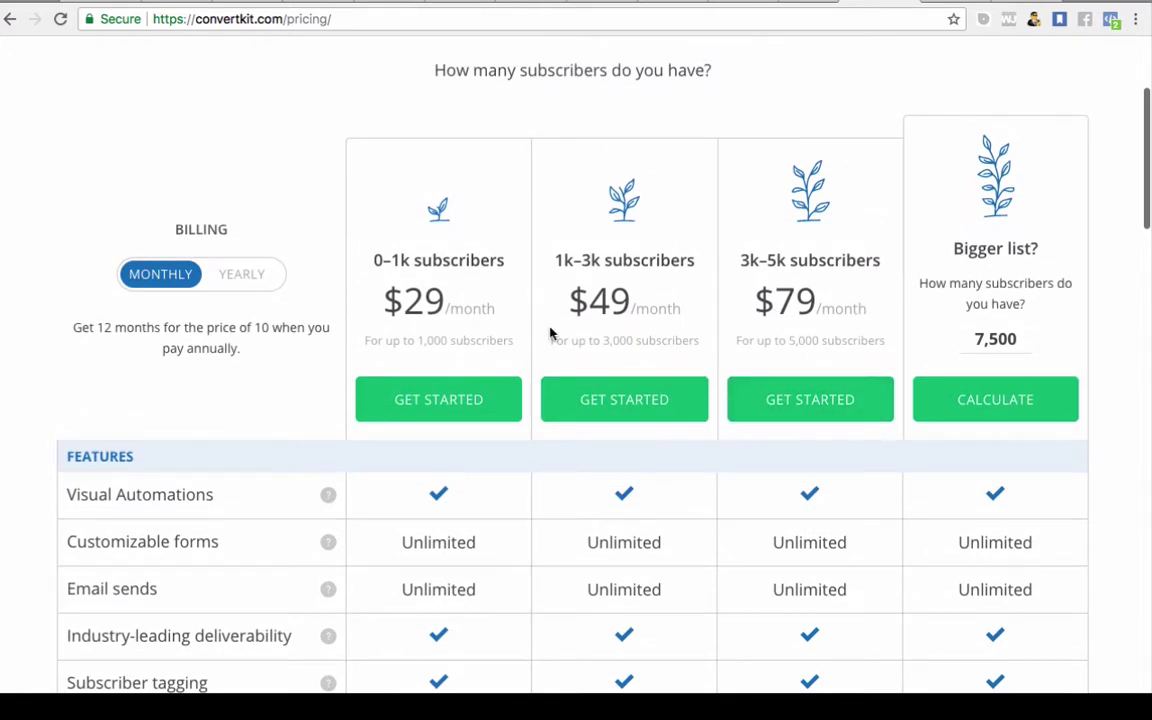
scroll(549, 334, "down", 3)
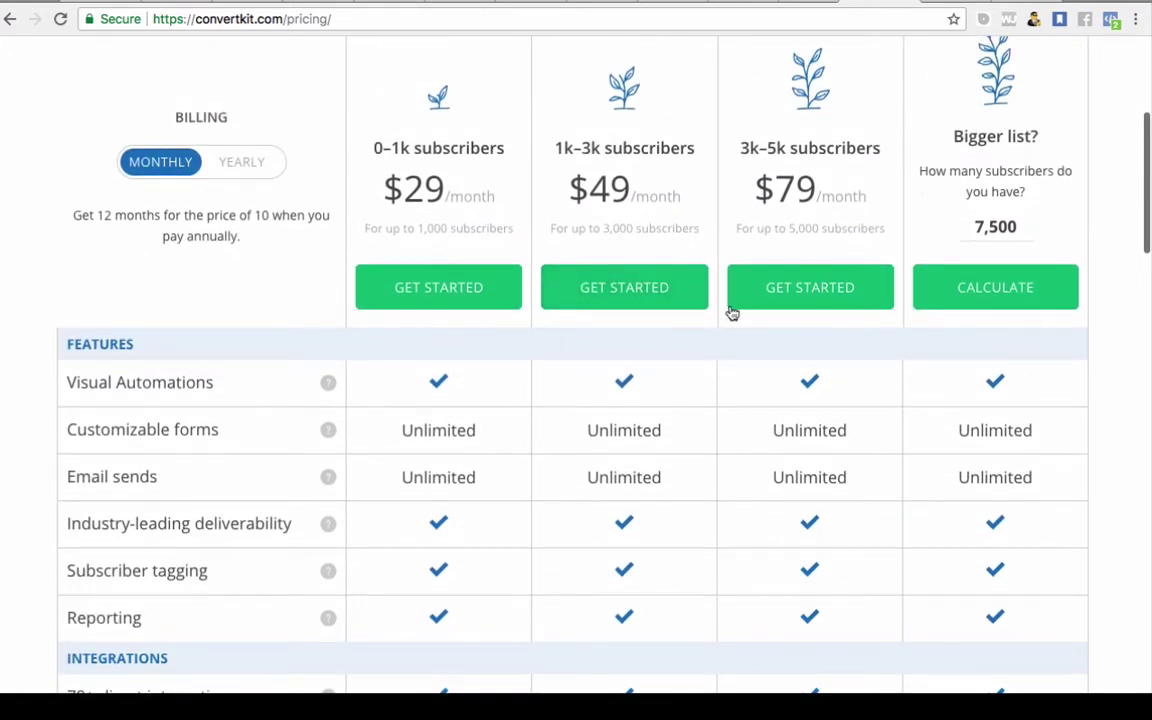
scroll(805, 185, "up", 5)
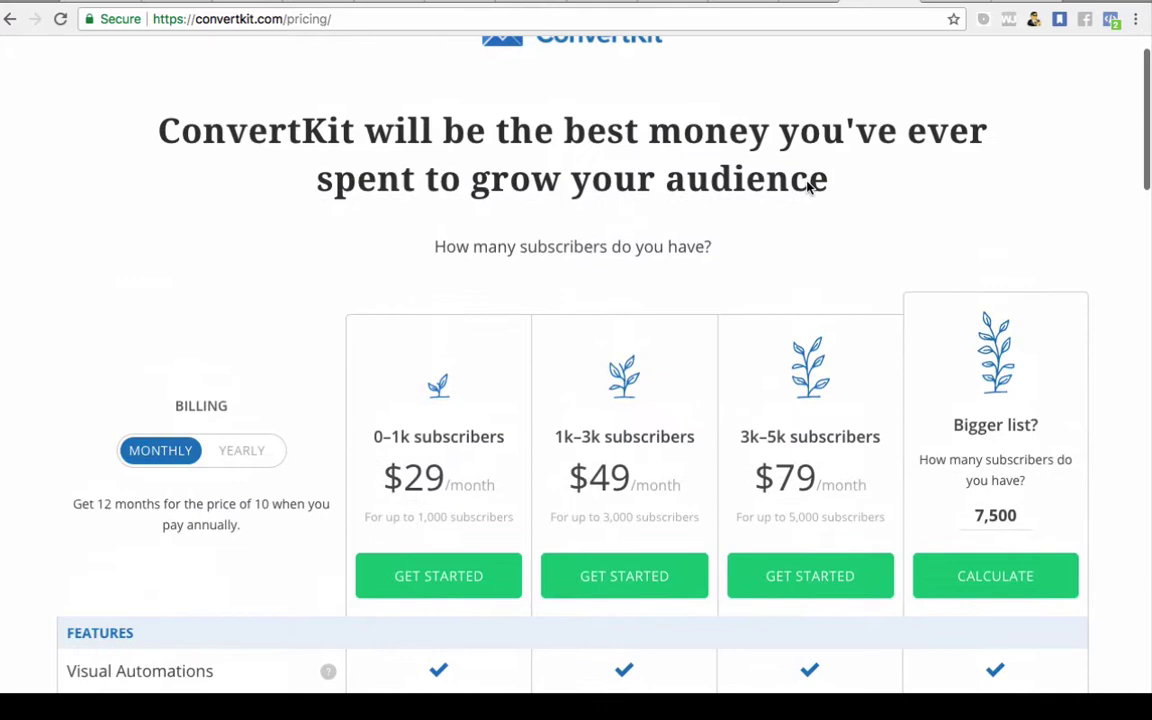
scroll(808, 185, "down", 3)
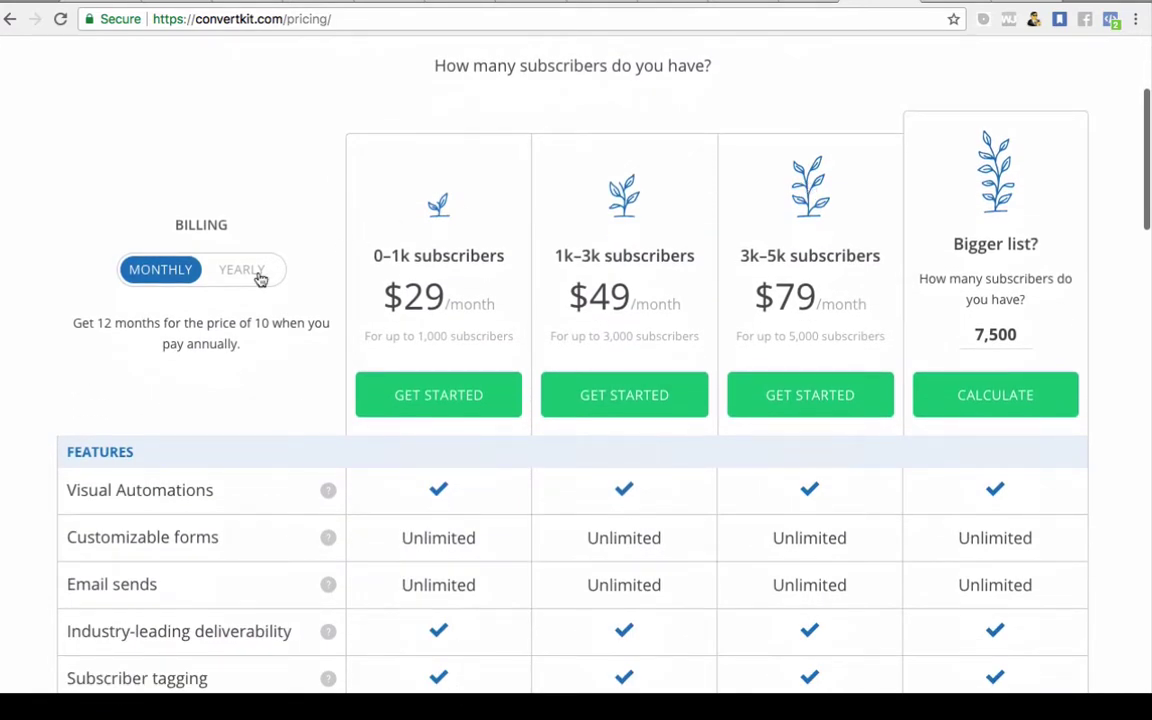
left_click(260, 279)
left_click(165, 270)
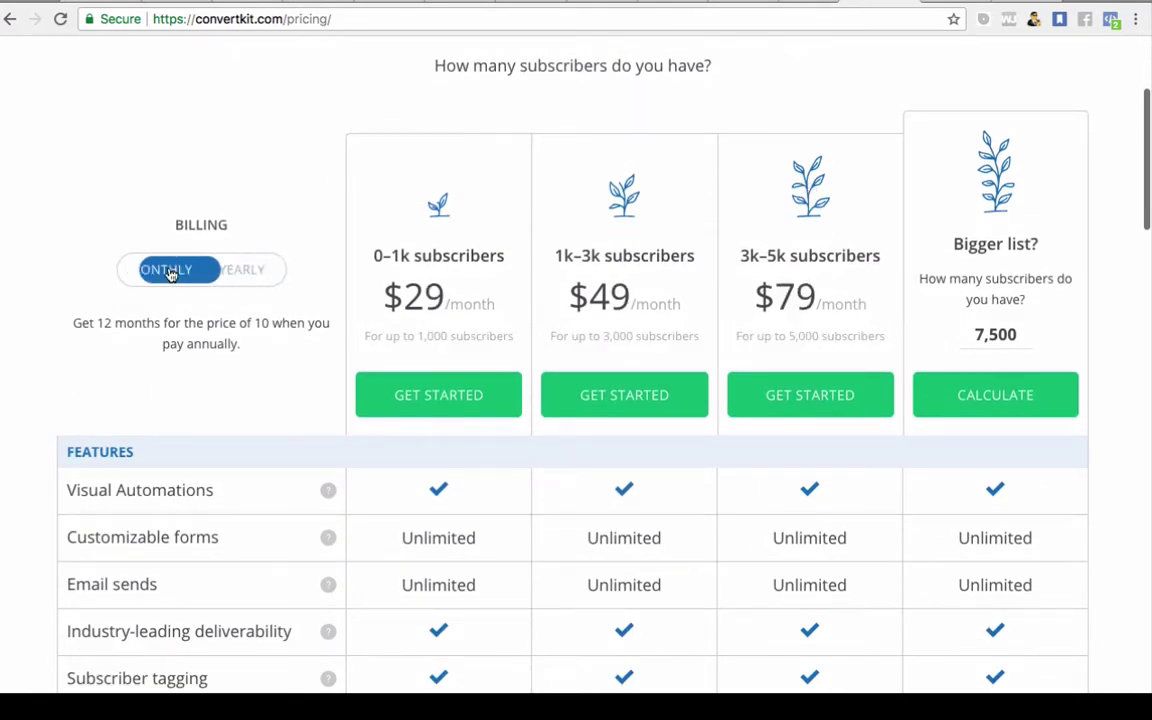
Examine the features, integrations and support included in each subscriber tier of the pricing table
scroll(470, 288, "down", 2)
scroll(474, 293, "up", 2)
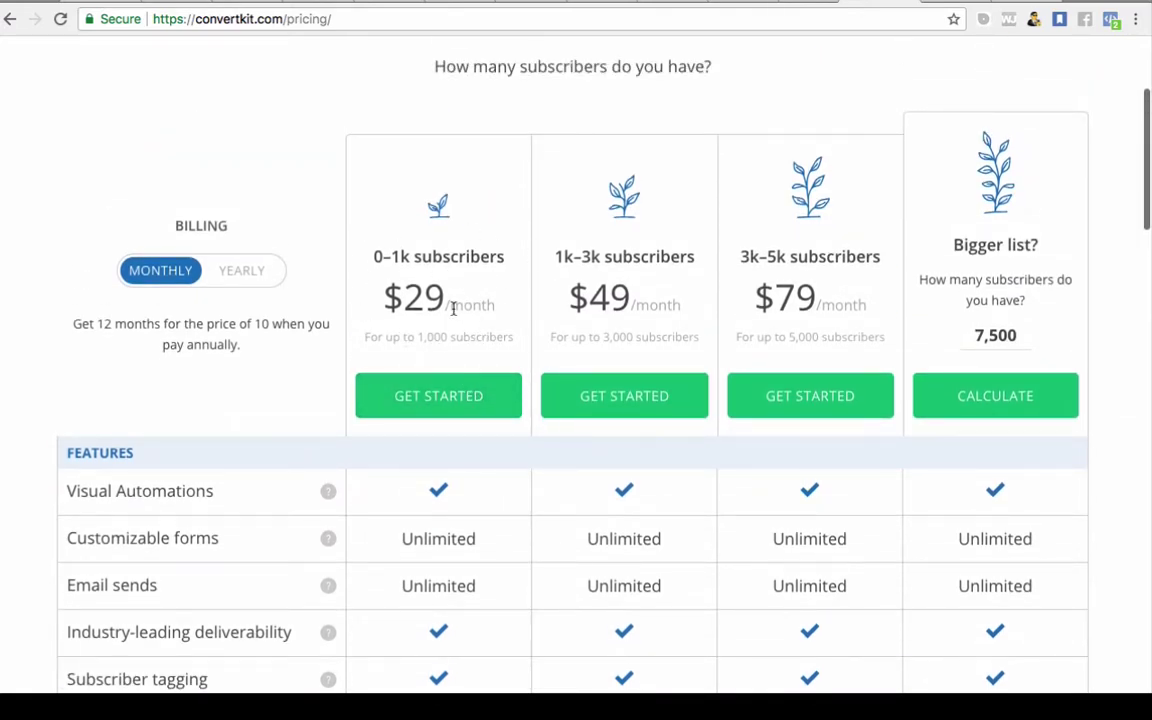
scroll(456, 314, "down", 8)
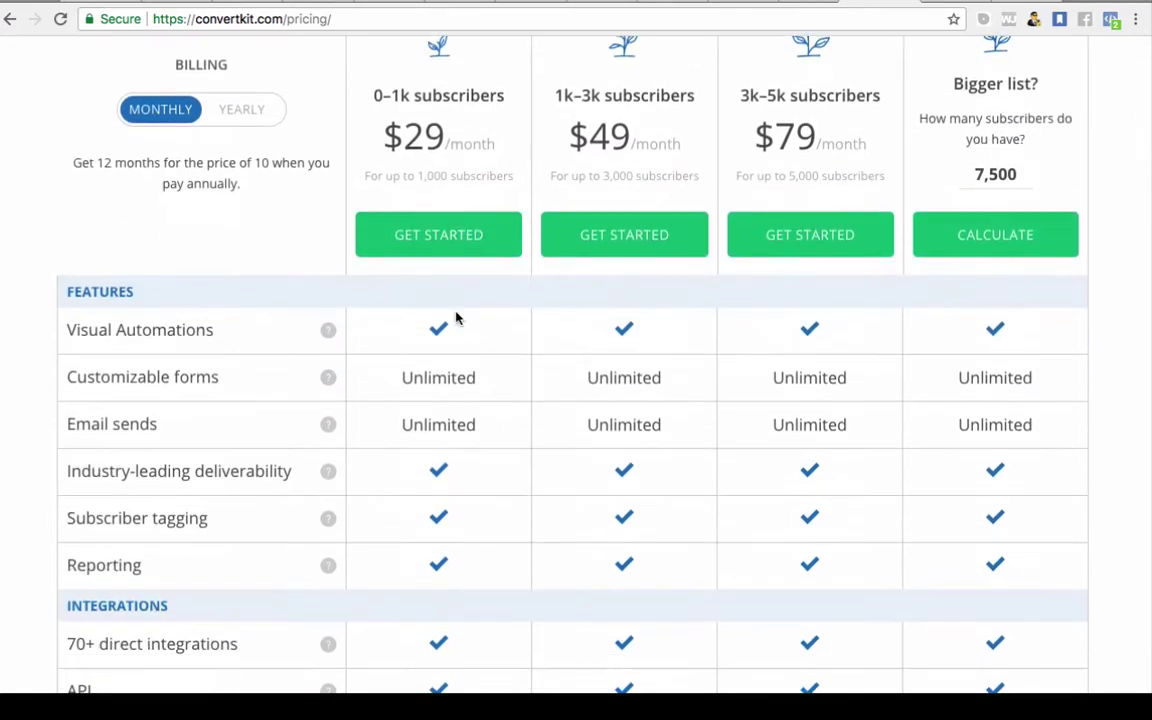
scroll(456, 318, "down", 1)
scroll(456, 318, "up", 2)
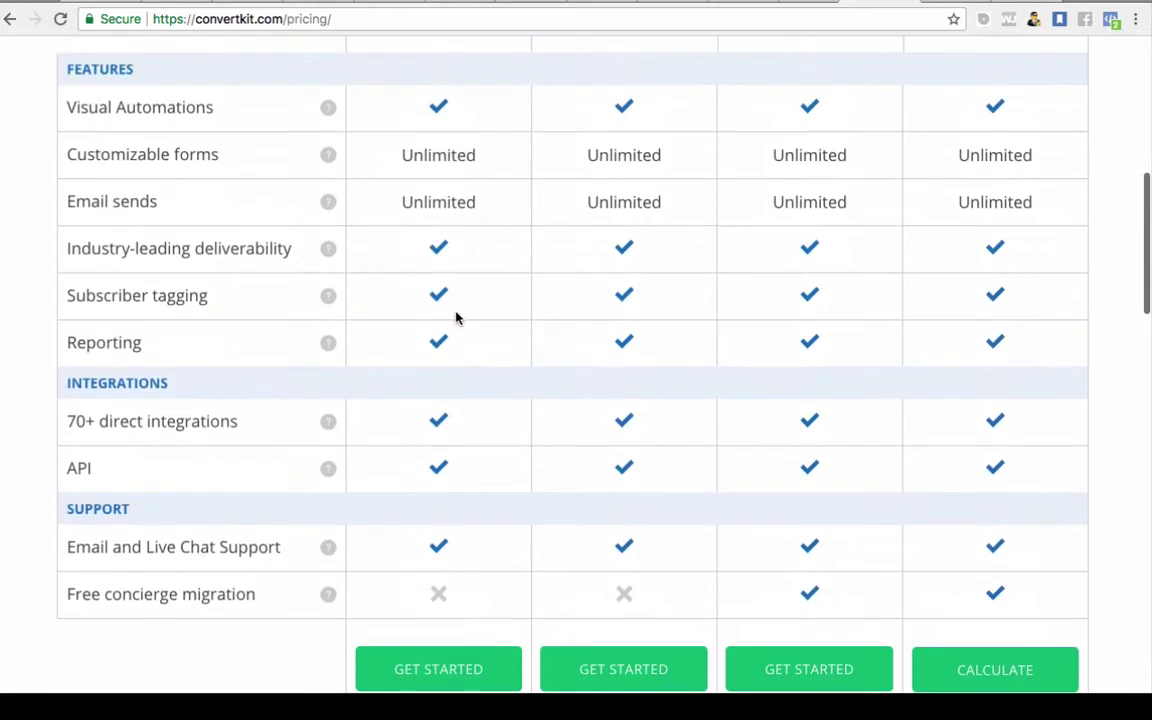
scroll(456, 318, "up", 12)
scroll(615, 271, "down", 1)
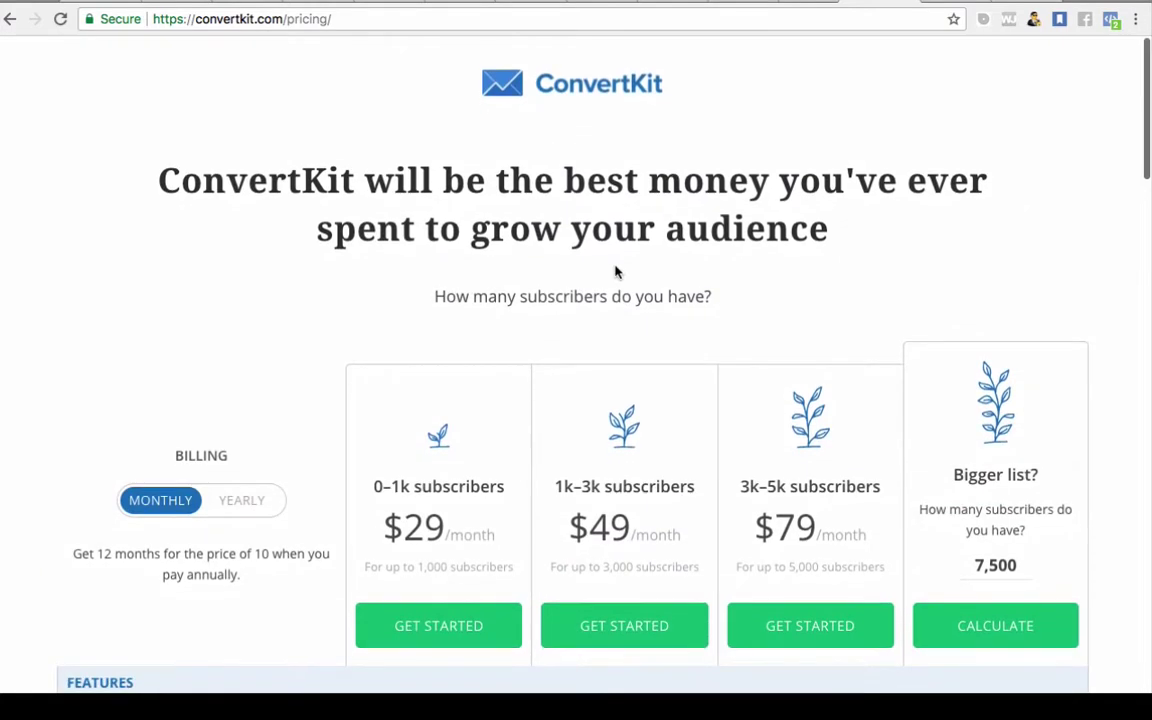
scroll(615, 271, "down", 3)
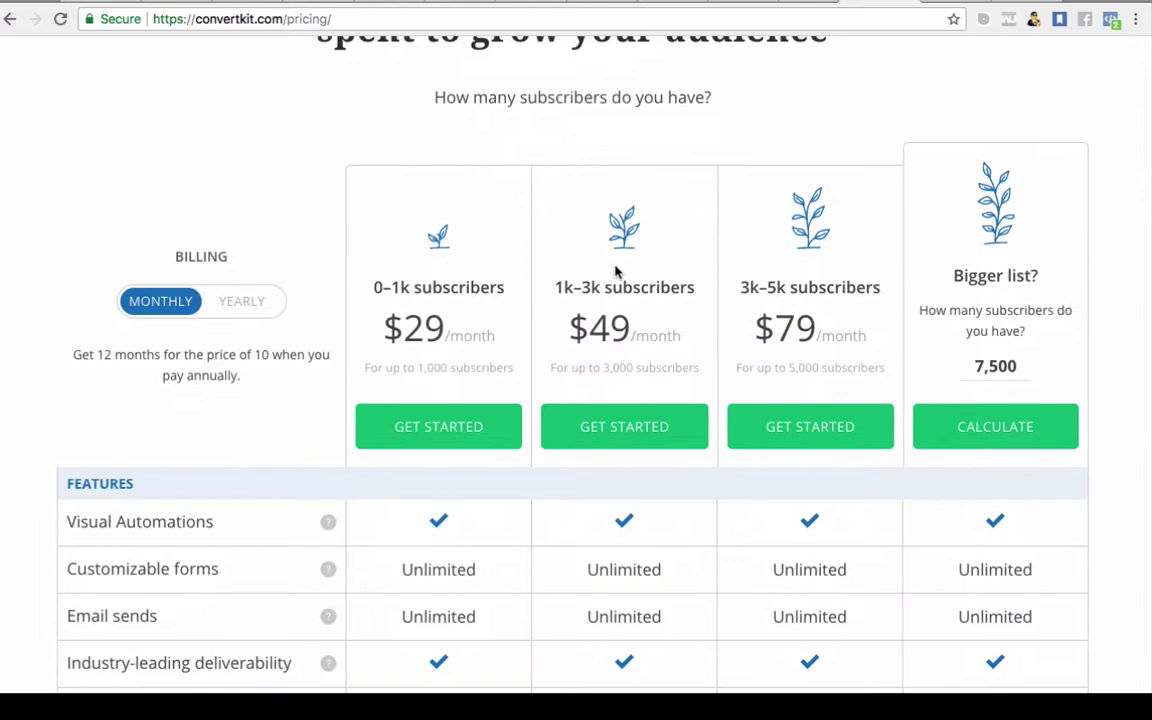
scroll(615, 268, "up", 1)
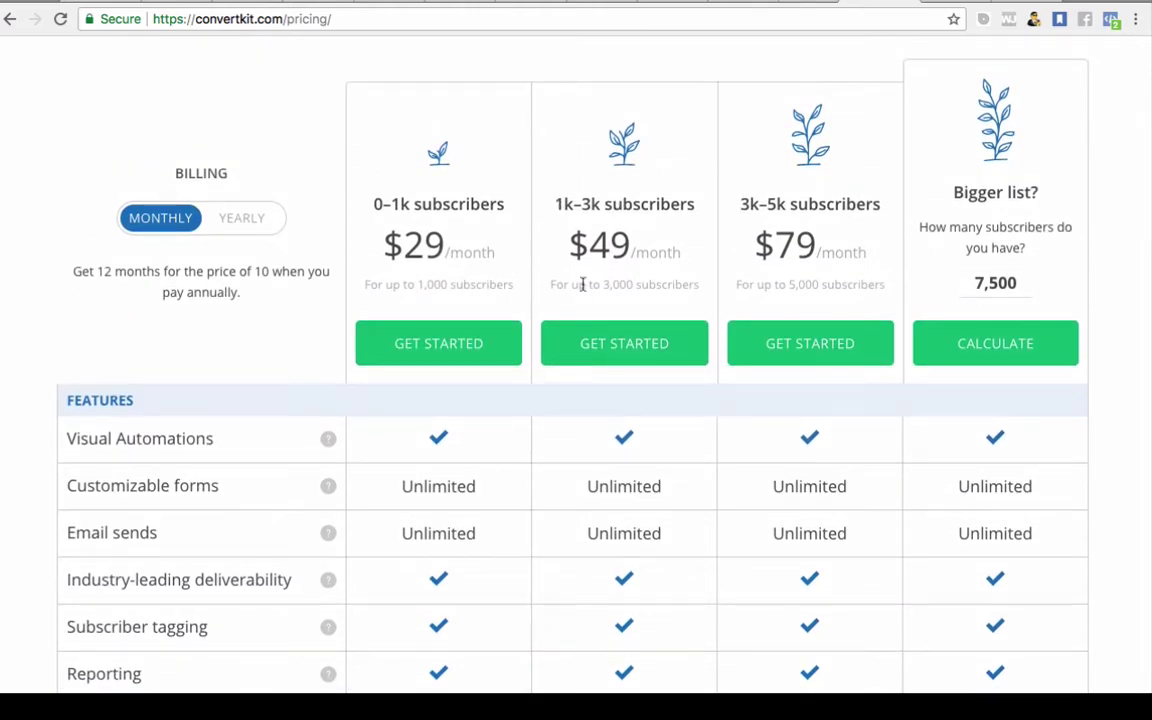
scroll(582, 285, "up", 2)
scroll(587, 444, "down", 2)
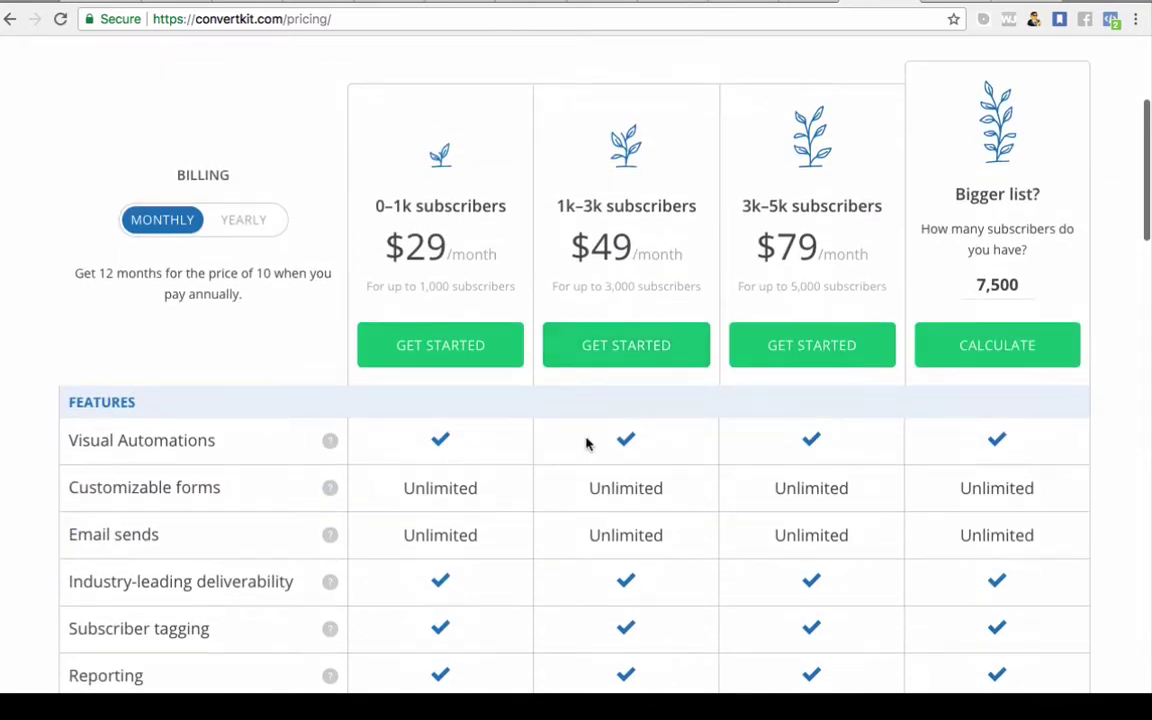
scroll(587, 444, "down", 1)
scroll(587, 440, "up", 4)
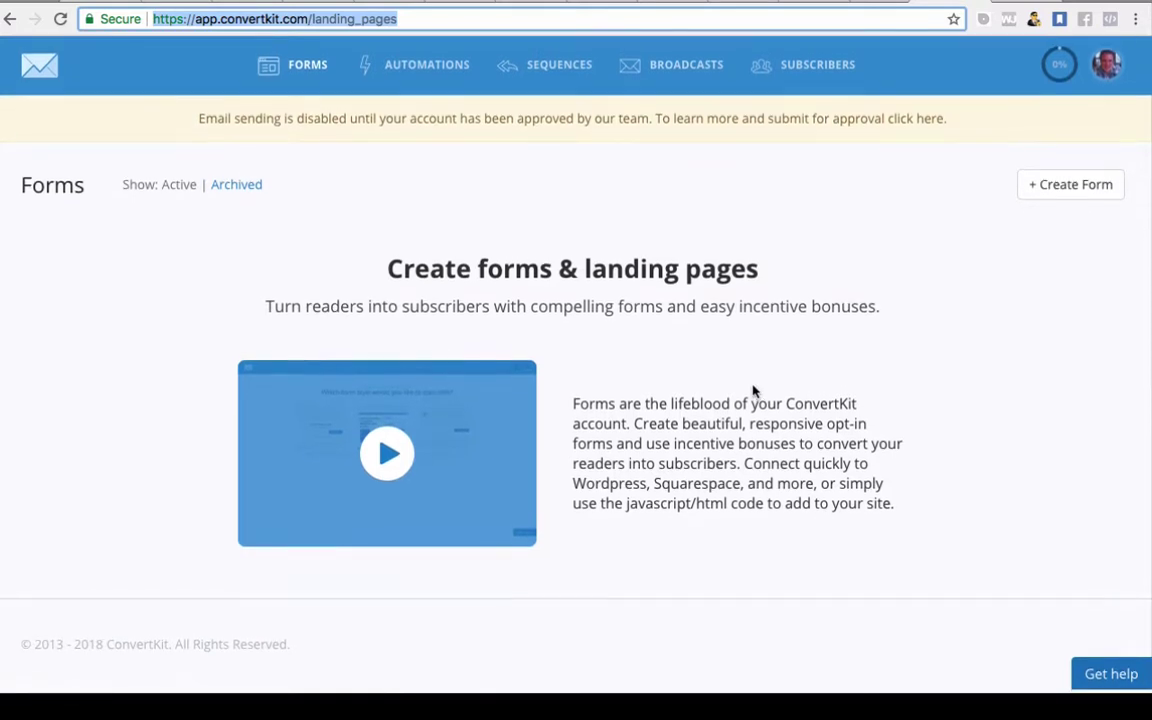
Start a new form from the account's Forms page, browse the landing page templates, and return to the subscriber-gathering choice
scroll(758, 368, "down", 1)
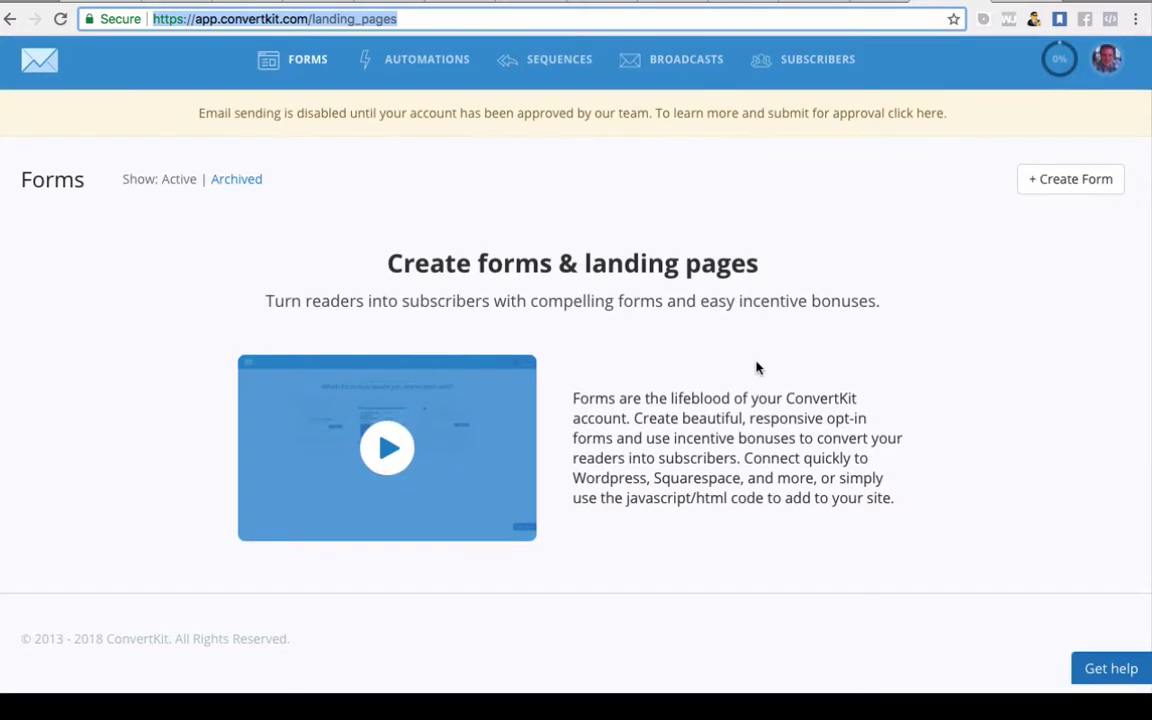
scroll(758, 368, "up", 1)
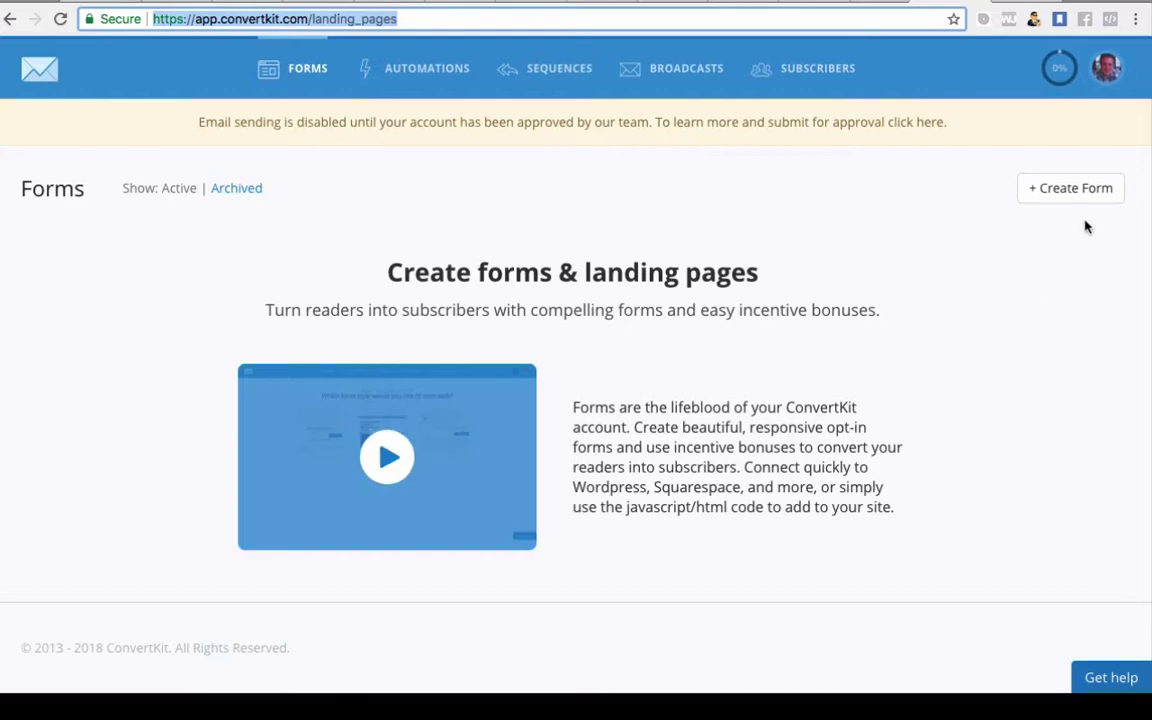
left_click(1072, 187)
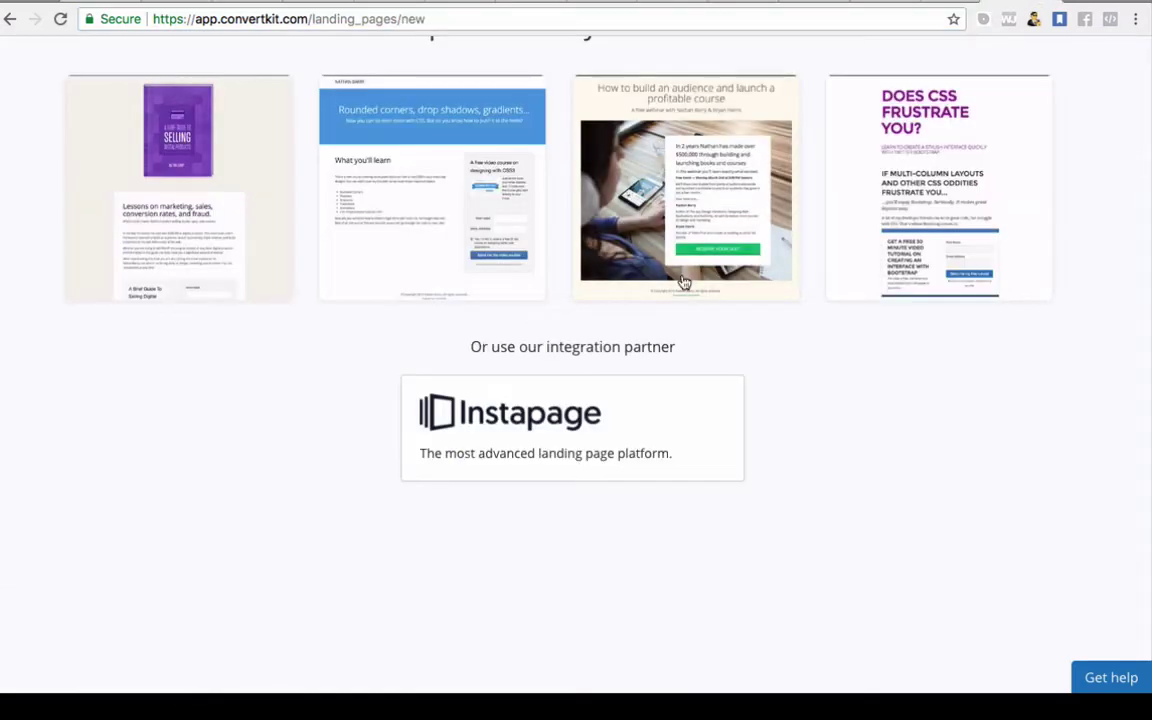
scroll(666, 386, "up", 3)
scroll(666, 386, "down", 2)
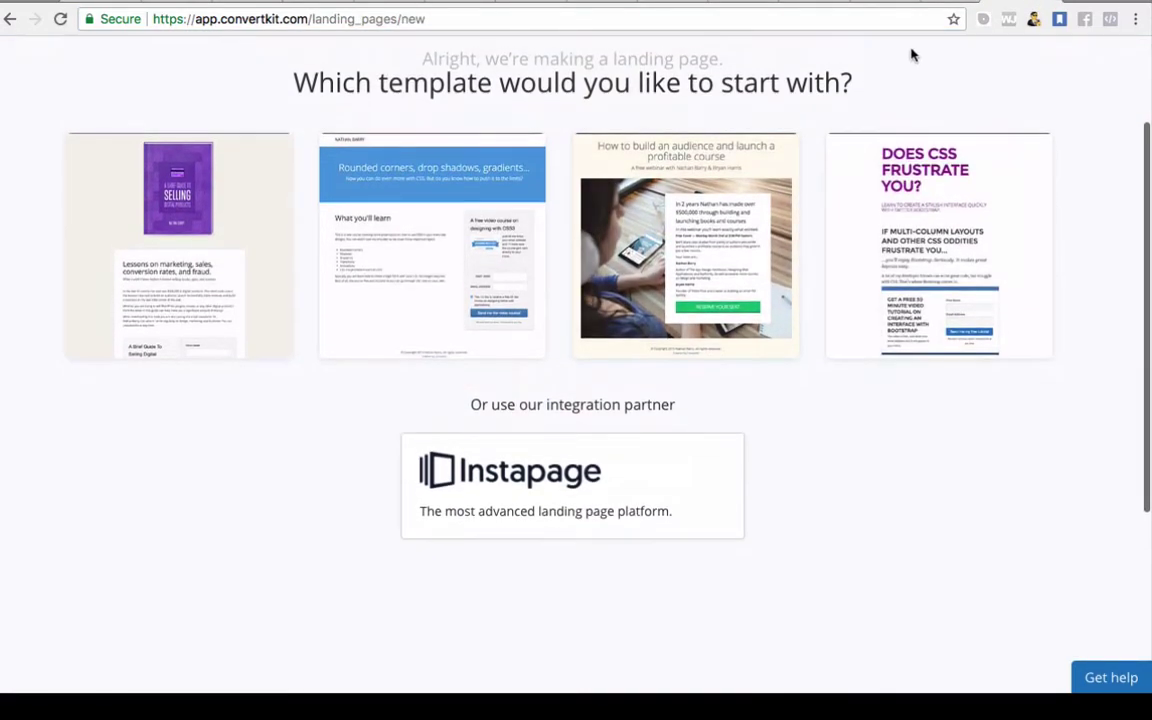
key("super+bracketleft")
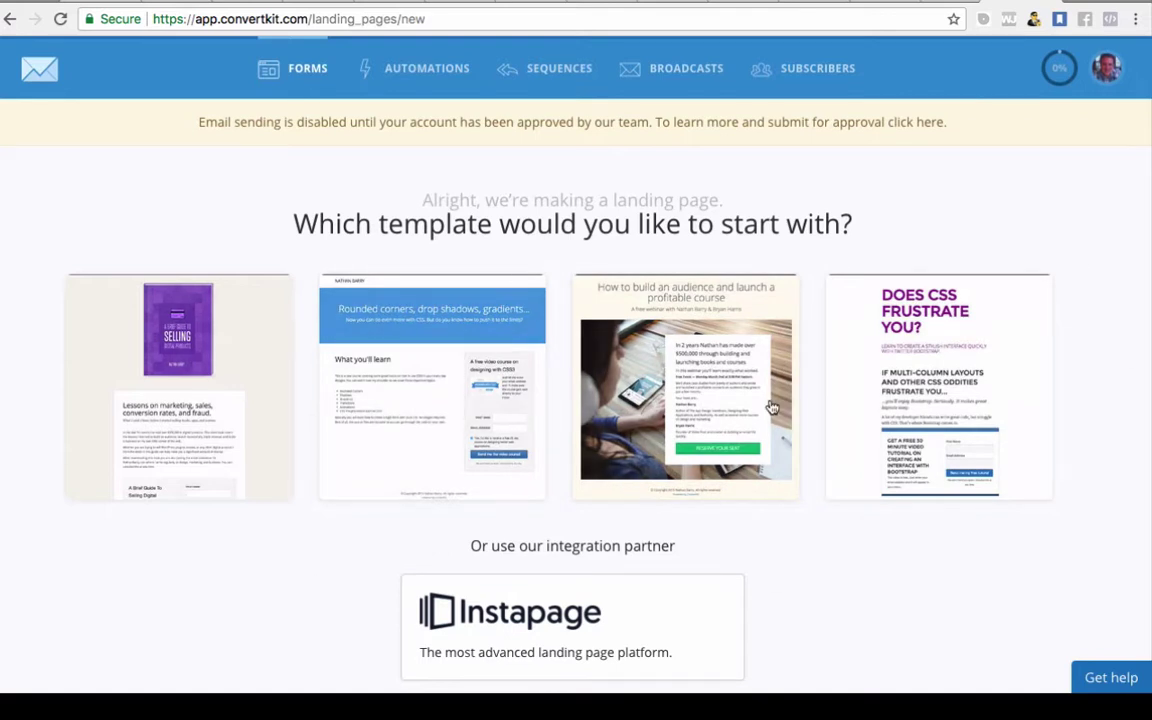
scroll(771, 406, "down", 3)
scroll(543, 476, "up", 2)
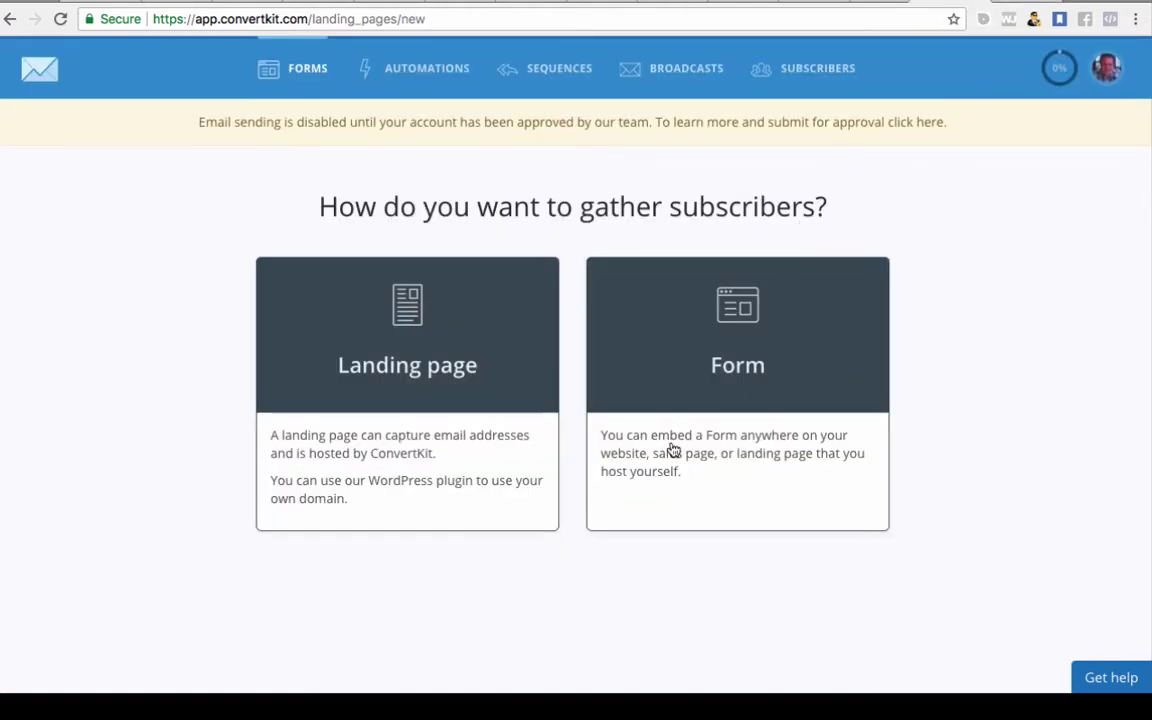
Create an embeddable form using the two-column style with a headline, image and sign-up fields
left_click(735, 323)
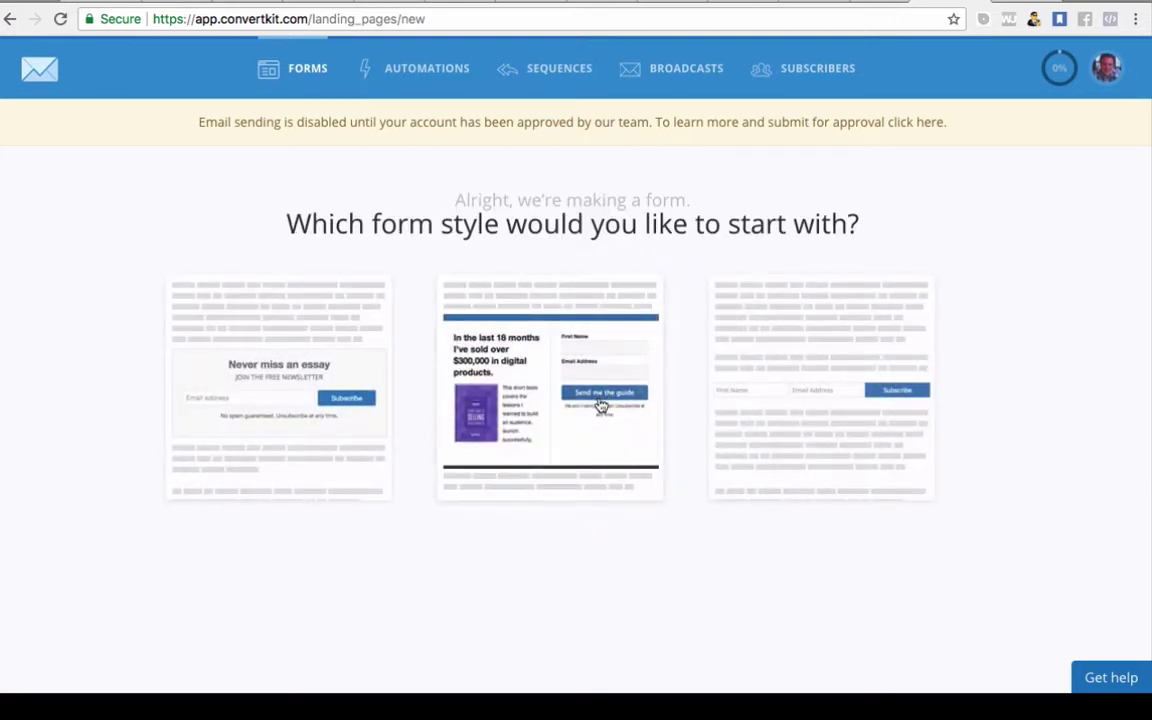
scroll(600, 404, "down", 2)
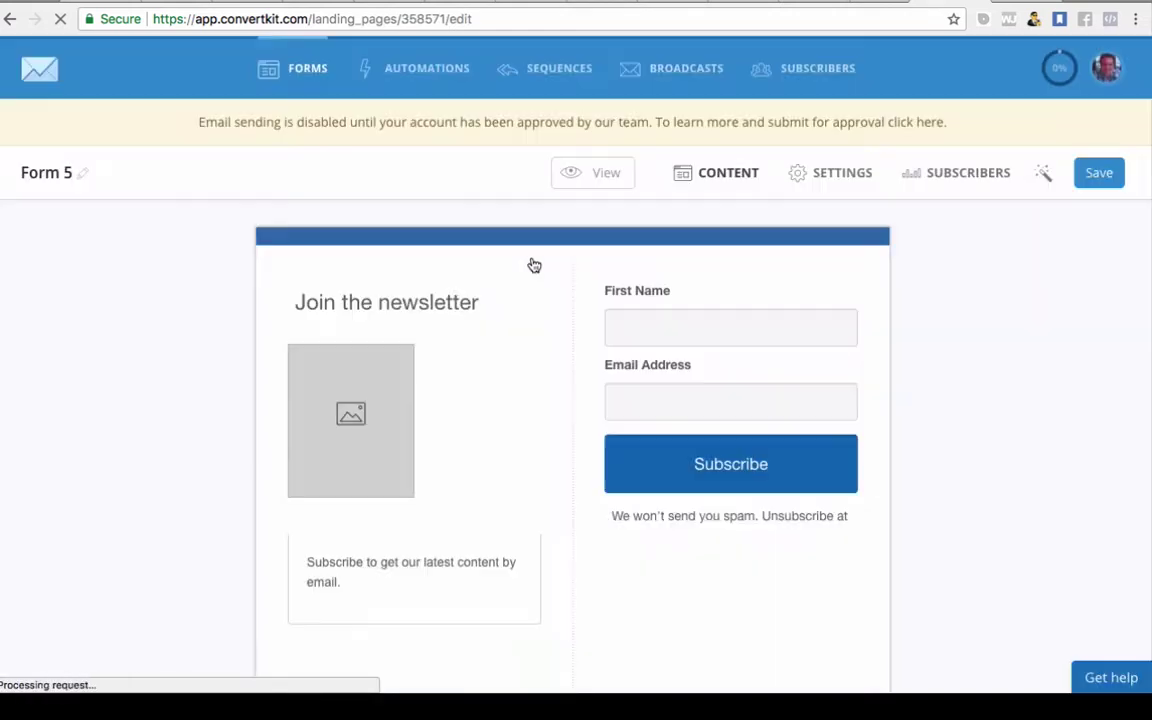
Review the new form's newsletter text, image placeholder and sign-up fields, and open the form's settings
scroll(680, 357, "down", 3)
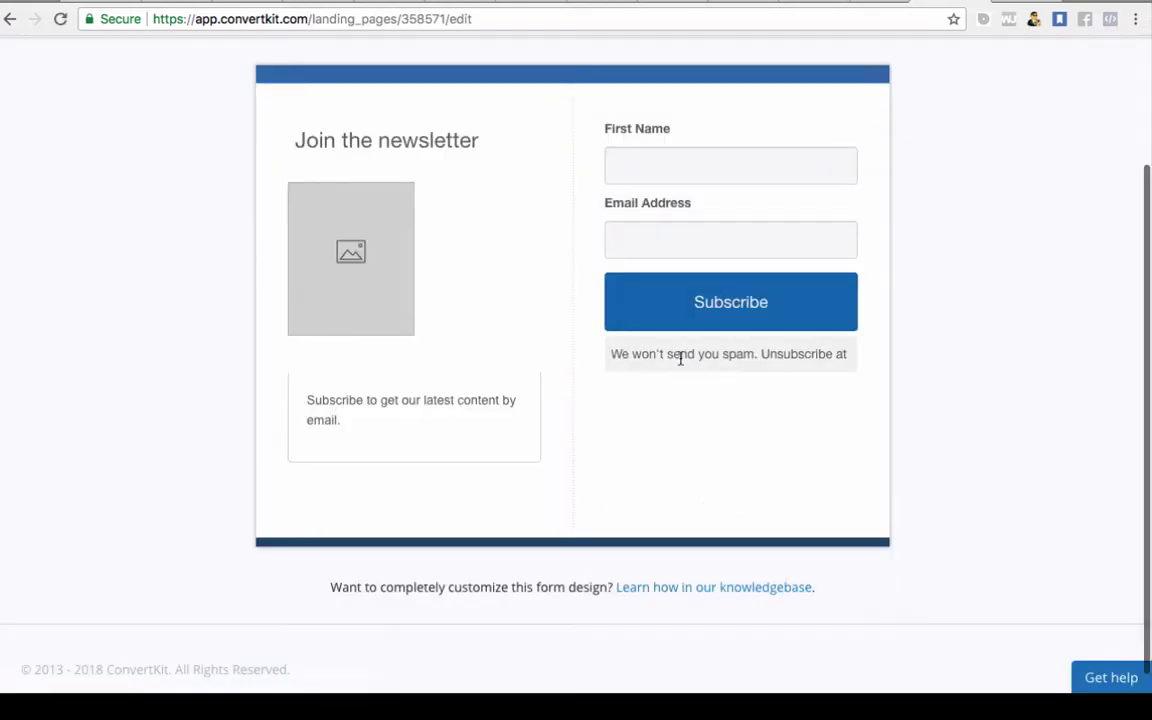
scroll(544, 332, "up", 3)
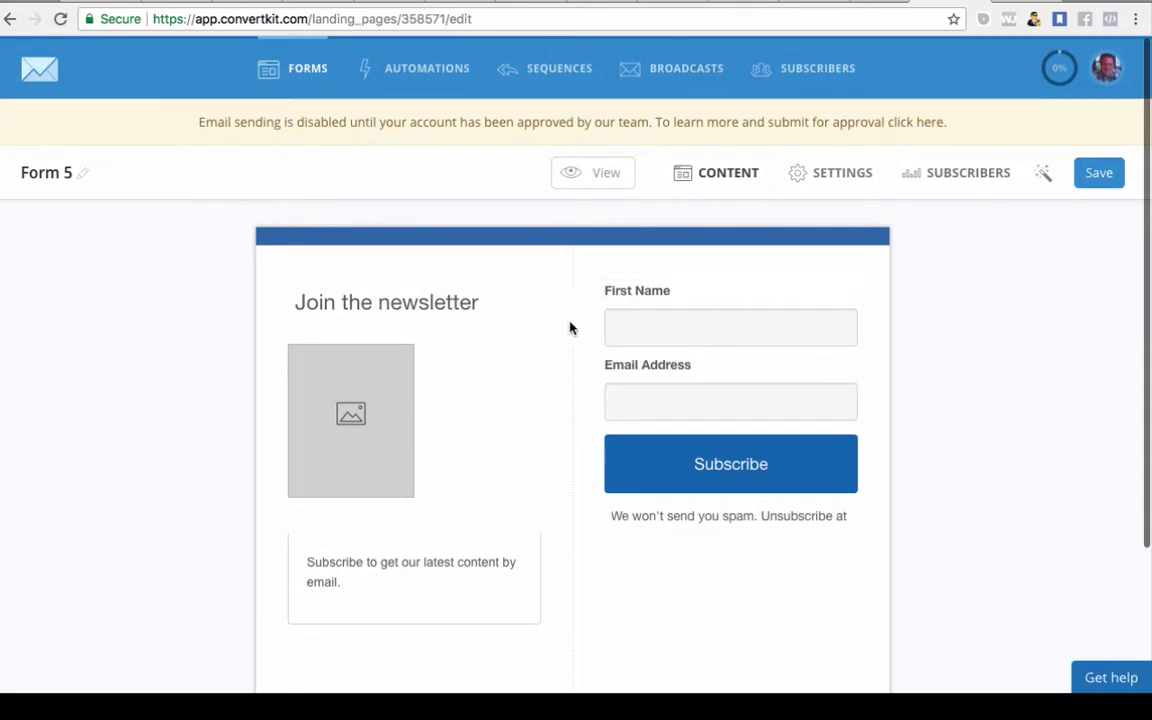
scroll(509, 398, "down", 2)
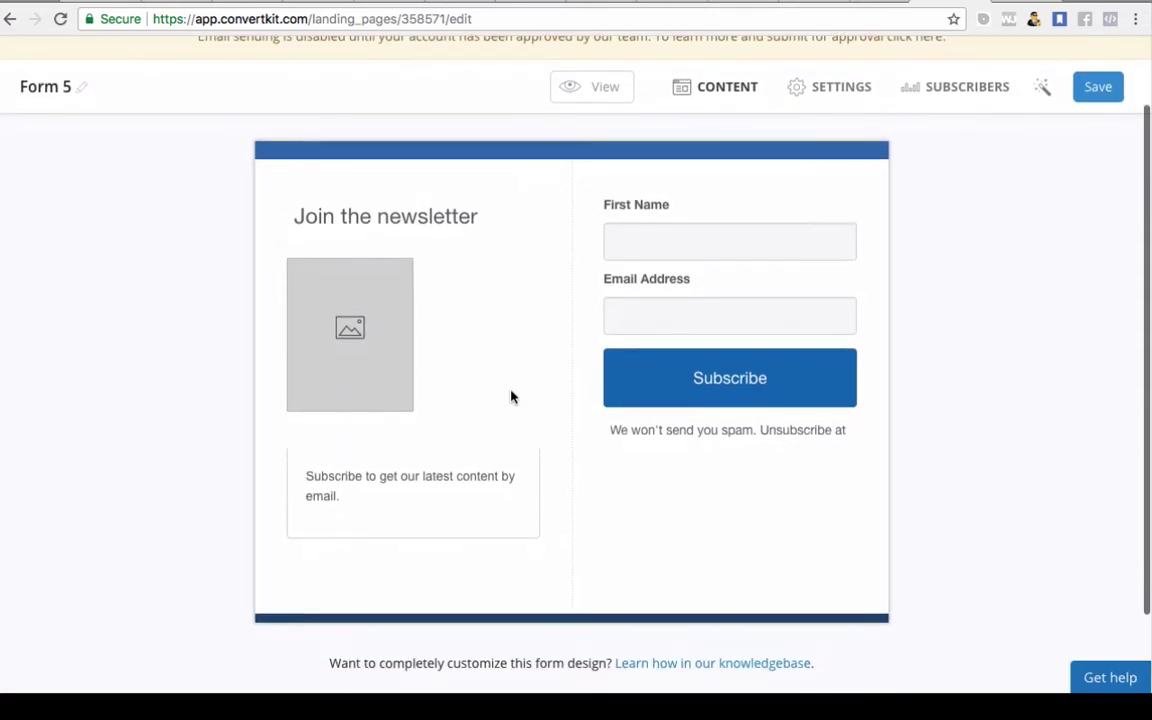
scroll(783, 214, "down", 1)
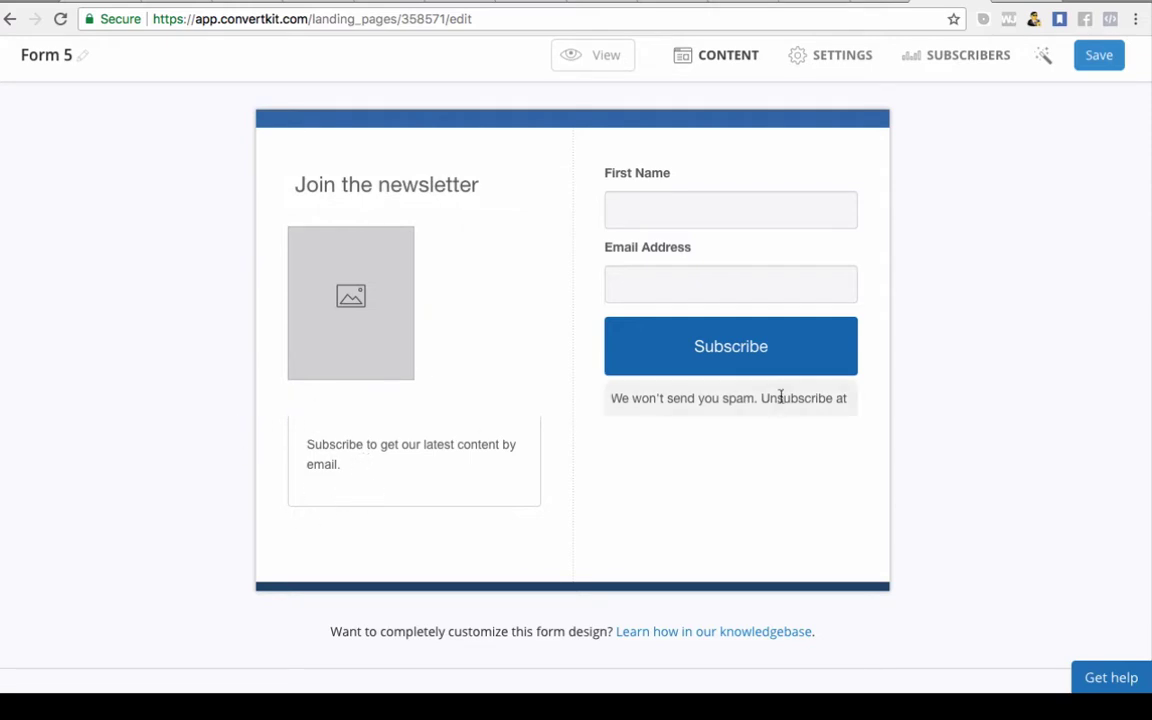
scroll(781, 396, "down", 1)
scroll(781, 396, "up", 1)
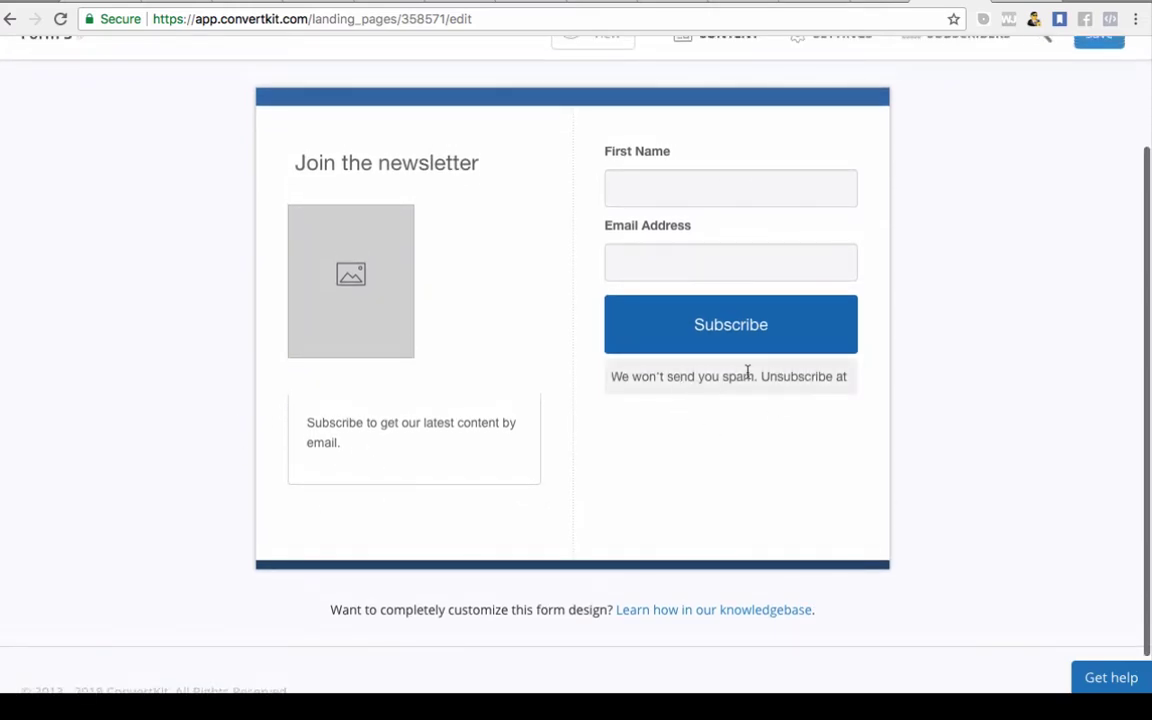
scroll(747, 372, "up", 3)
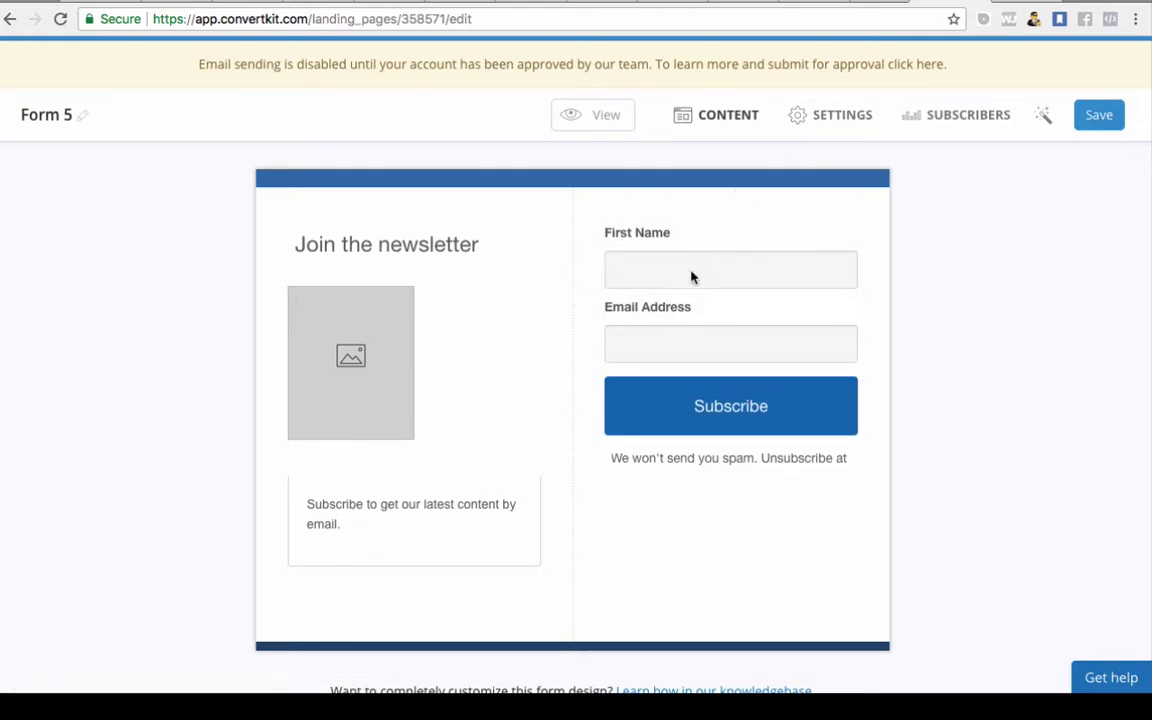
left_click(830, 118)
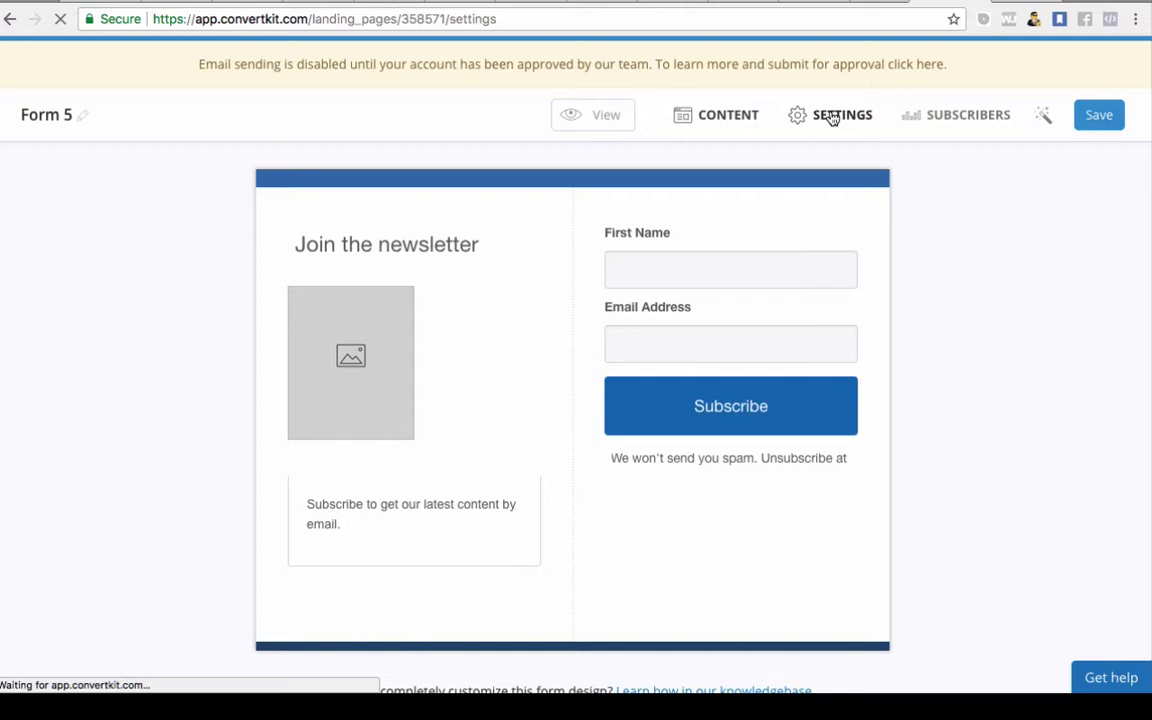
Examine the form's main settings, covering embed or hosted landing page, success message or redirect, and the email sequence opt-in
scroll(200, 346, "down", 3)
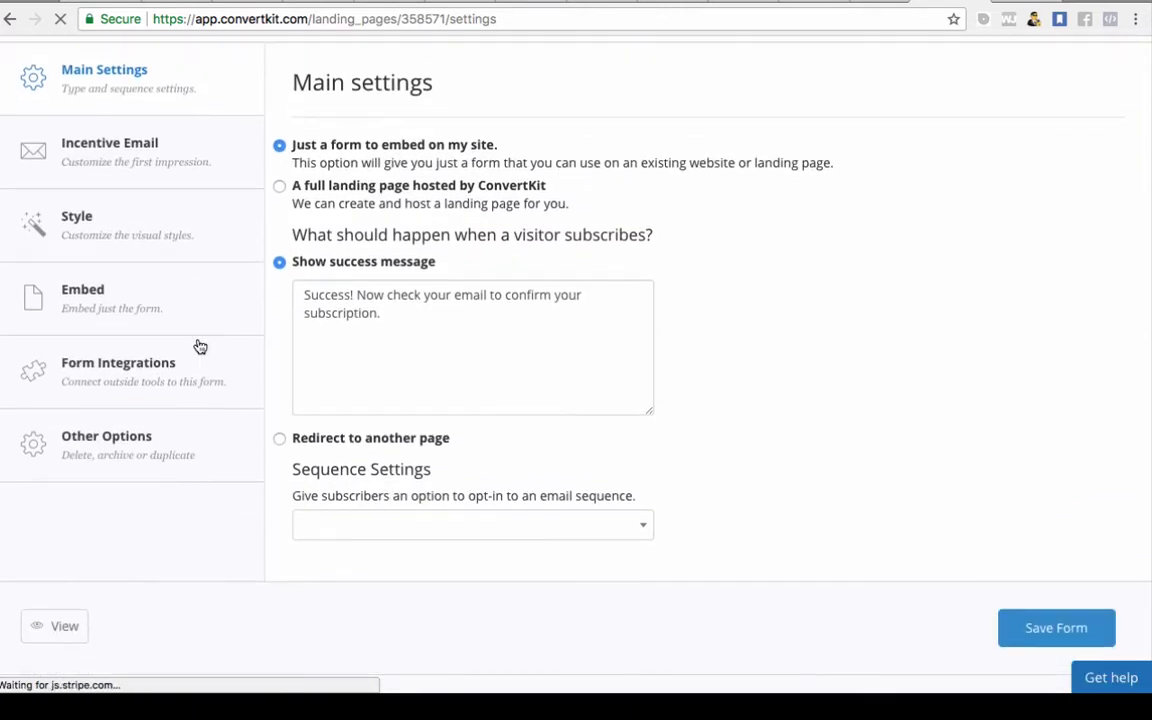
scroll(200, 346, "down", 2)
scroll(196, 342, "up", 5)
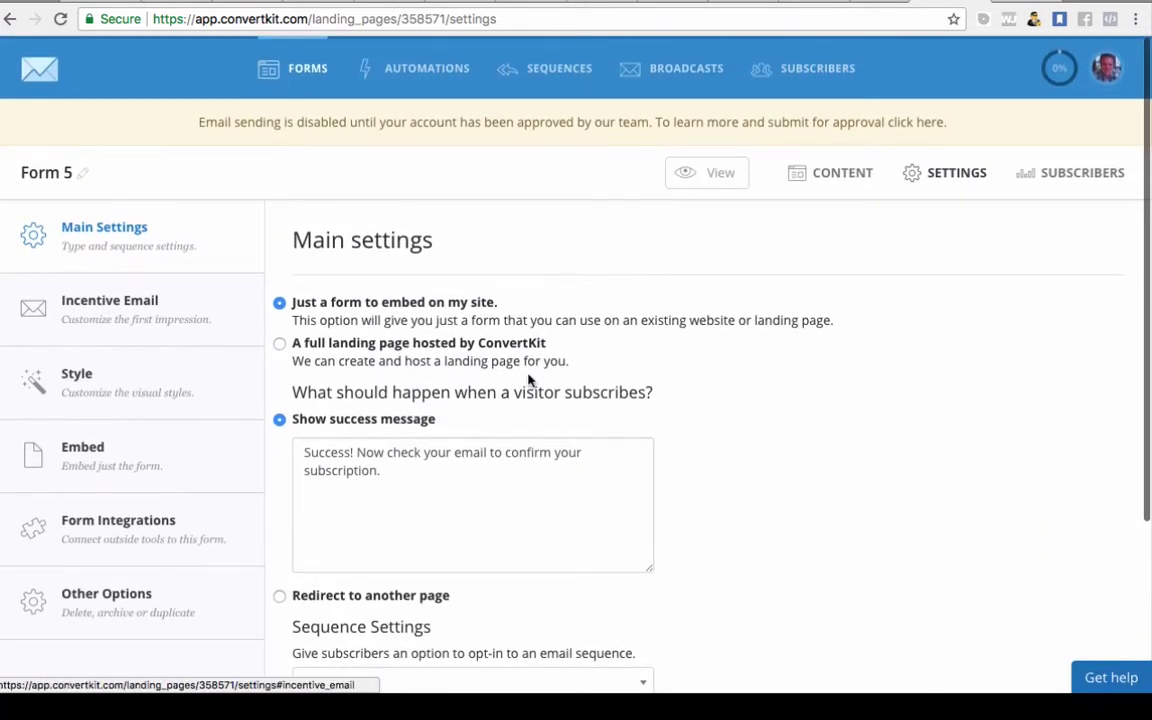
scroll(530, 378, "down", 4)
scroll(529, 374, "up", 4)
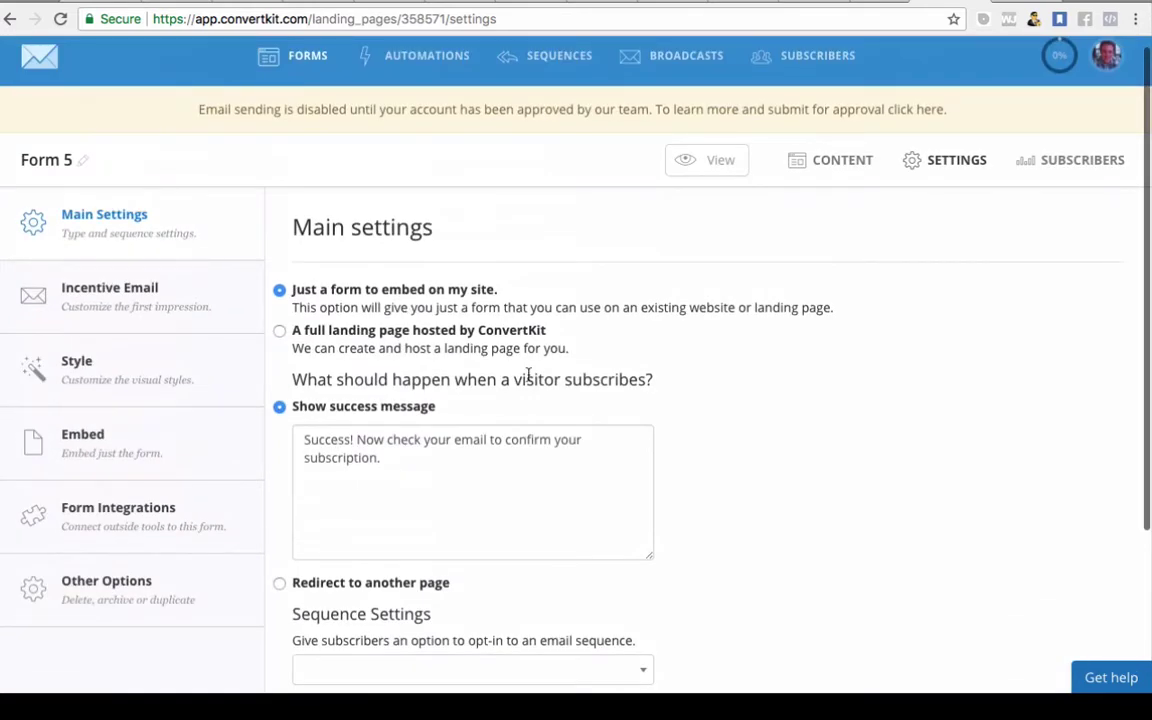
scroll(558, 309, "down", 2)
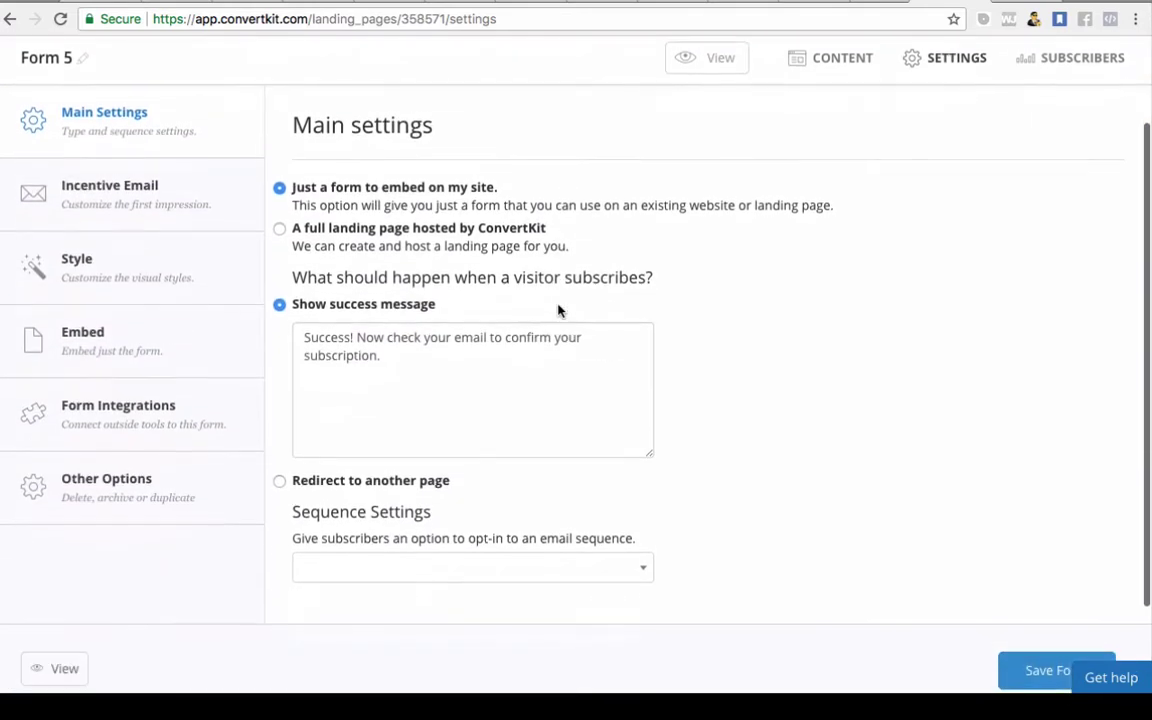
scroll(451, 232, "up", 2)
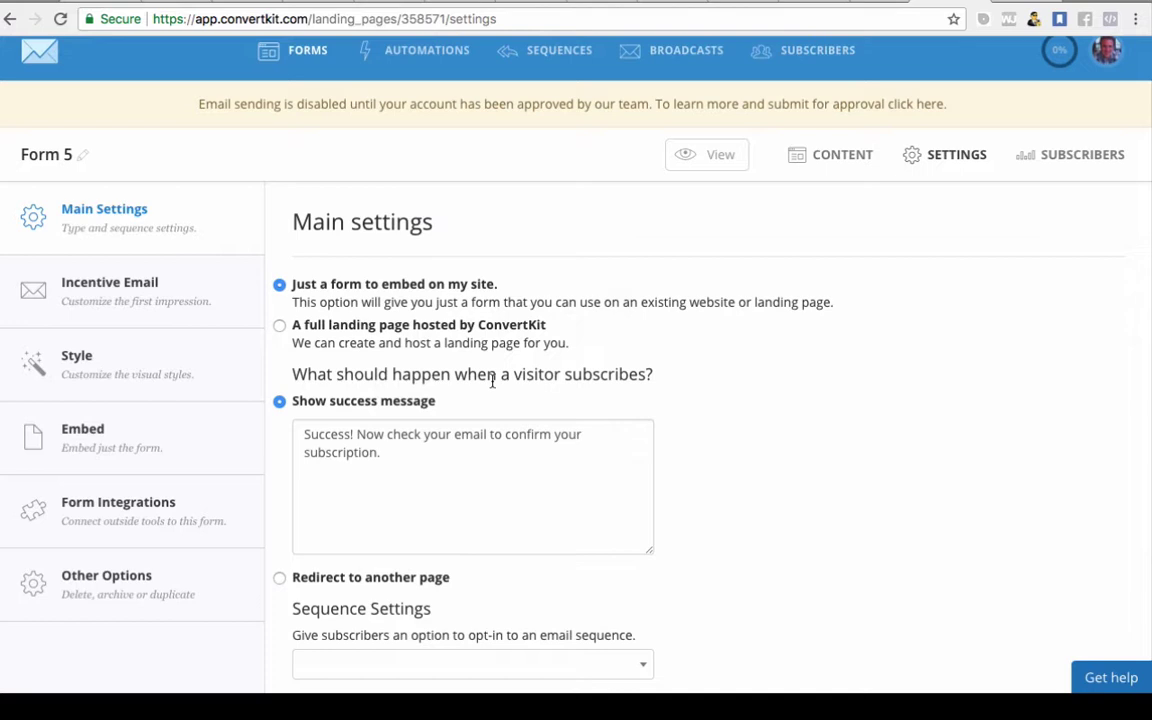
scroll(535, 120, "up", 1)
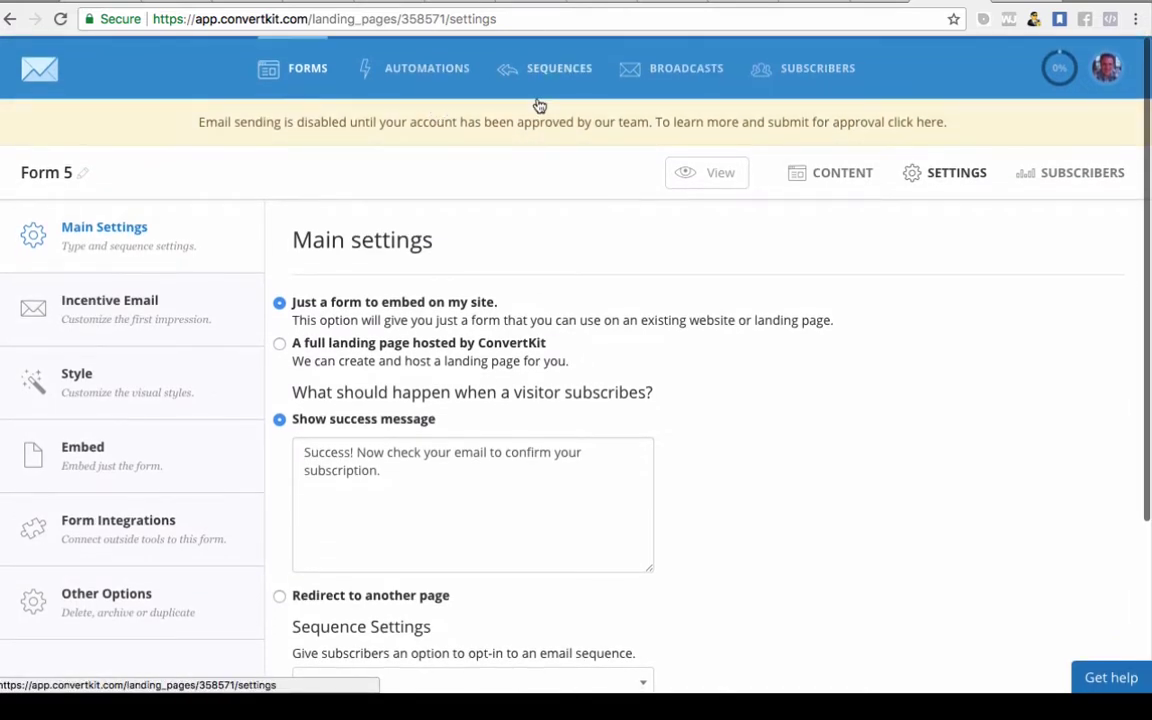
scroll(555, 343, "down", 2)
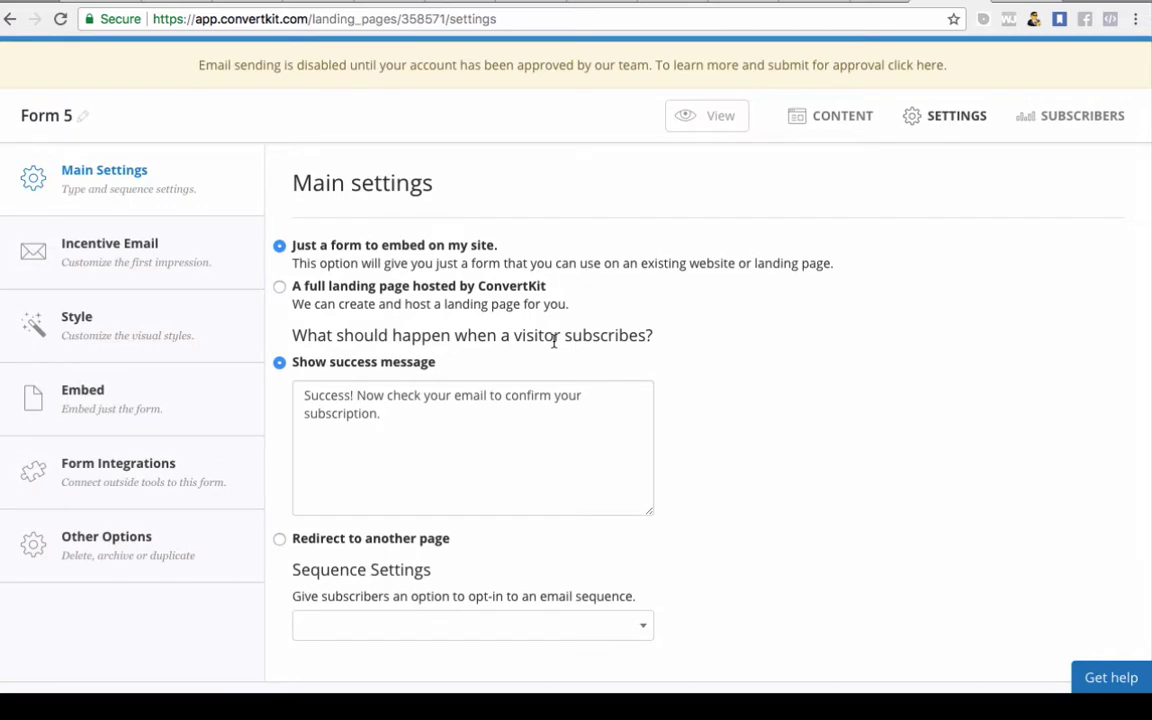
scroll(555, 343, "up", 2)
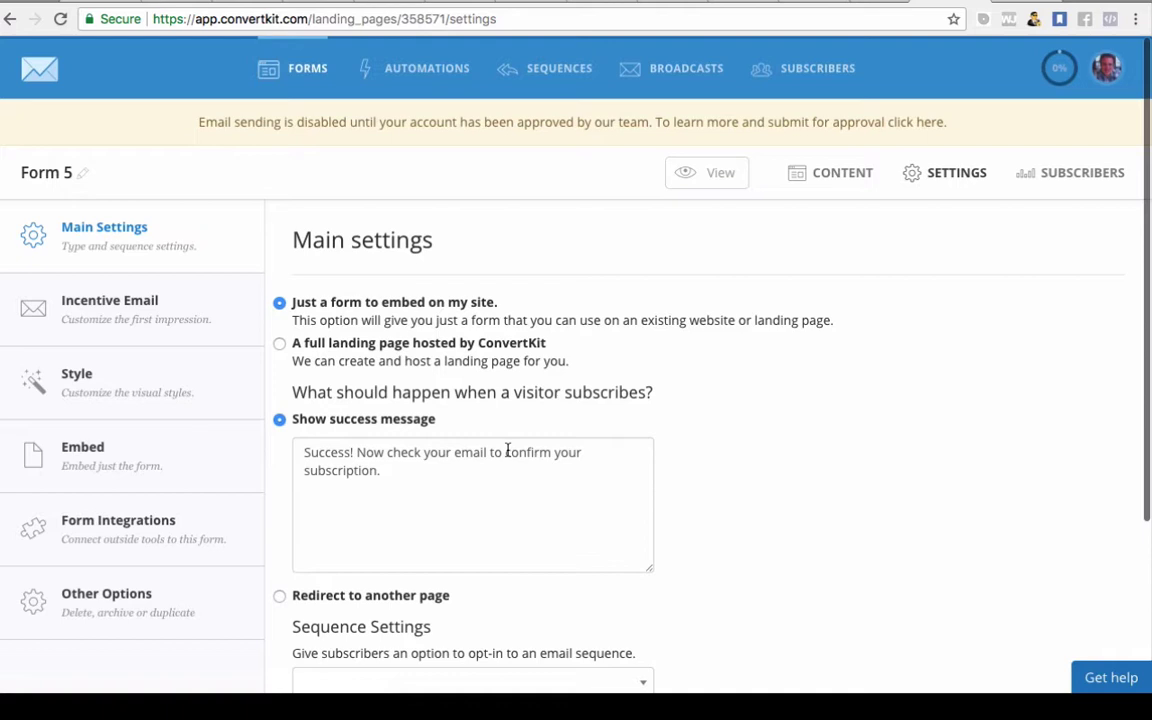
scroll(507, 451, "down", 3)
scroll(507, 450, "down", 2)
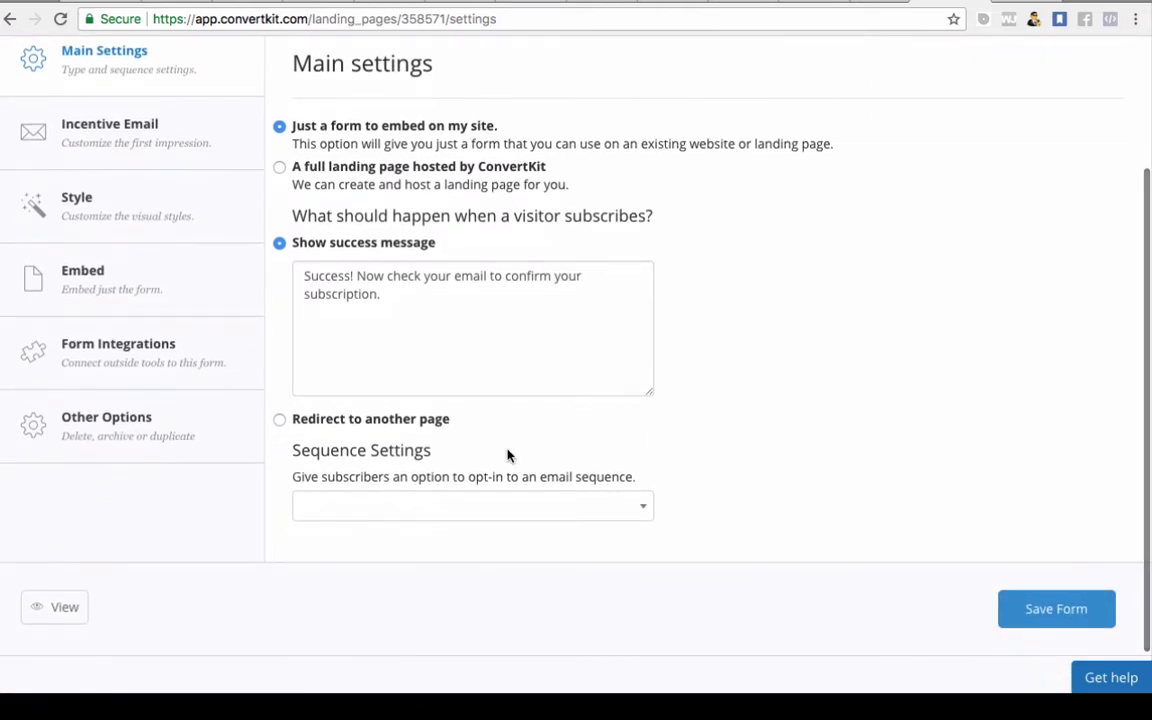
scroll(507, 450, "up", 3)
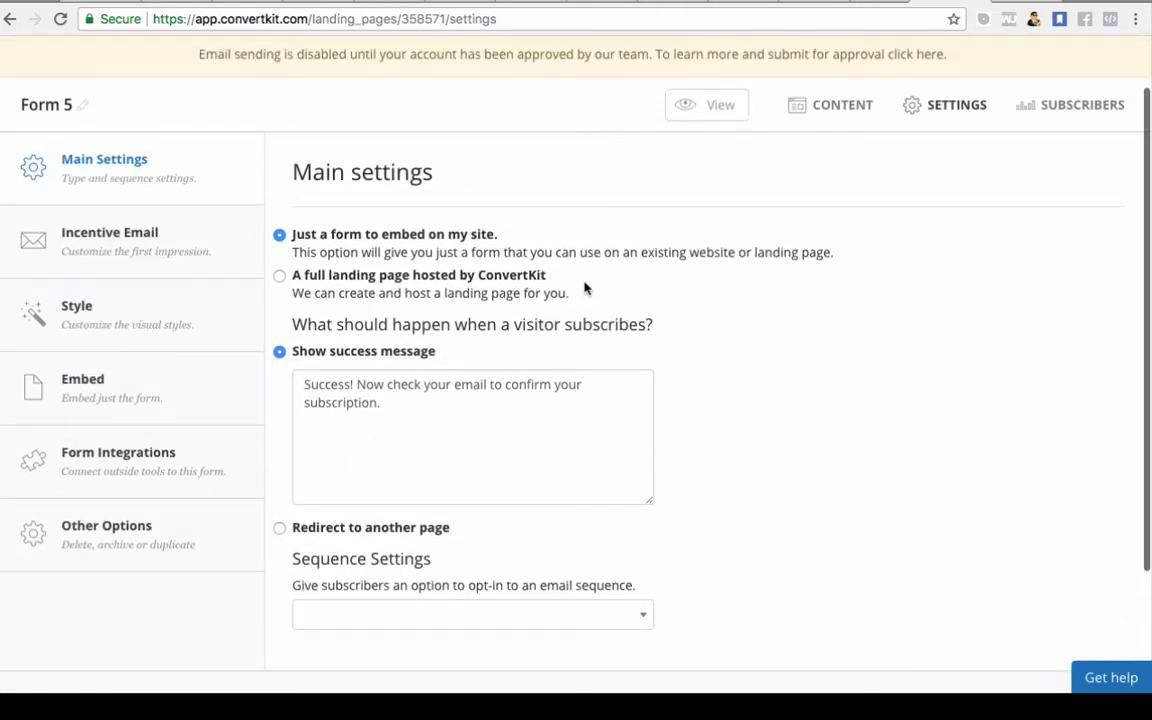
scroll(512, 262, "up", 2)
scroll(511, 265, "down", 3)
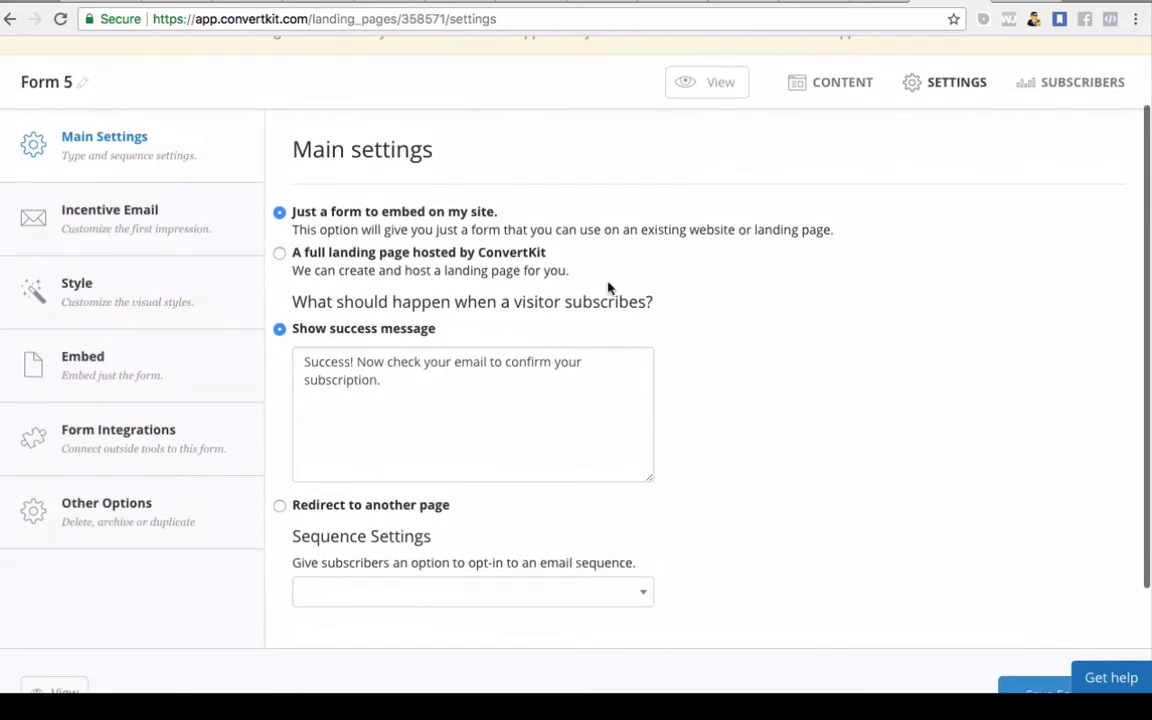
scroll(640, 345, "down", 1)
scroll(652, 337, "up", 2)
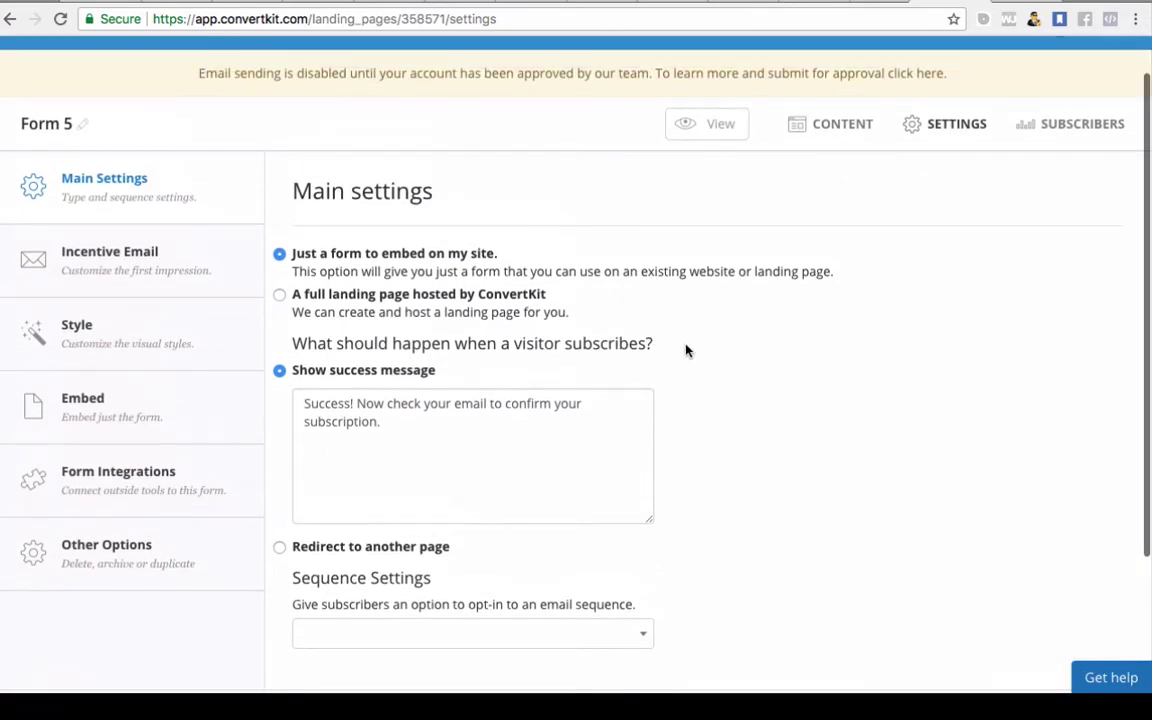
scroll(686, 350, "up", 2)
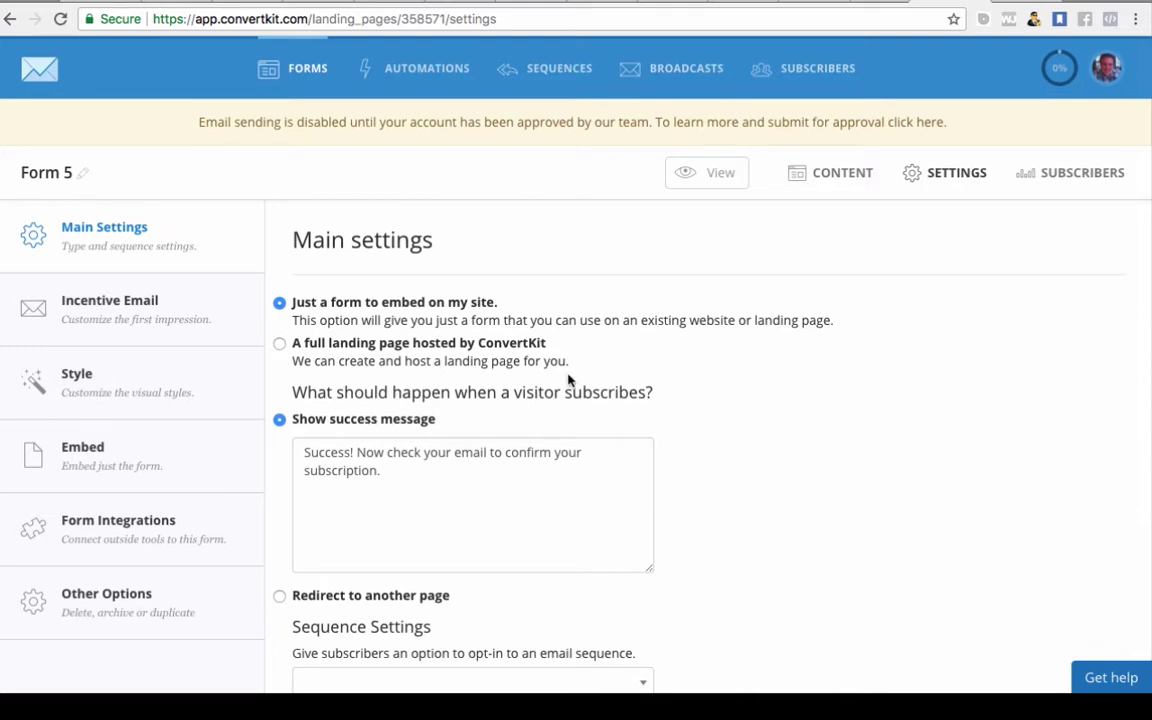
scroll(568, 379, "down", 2)
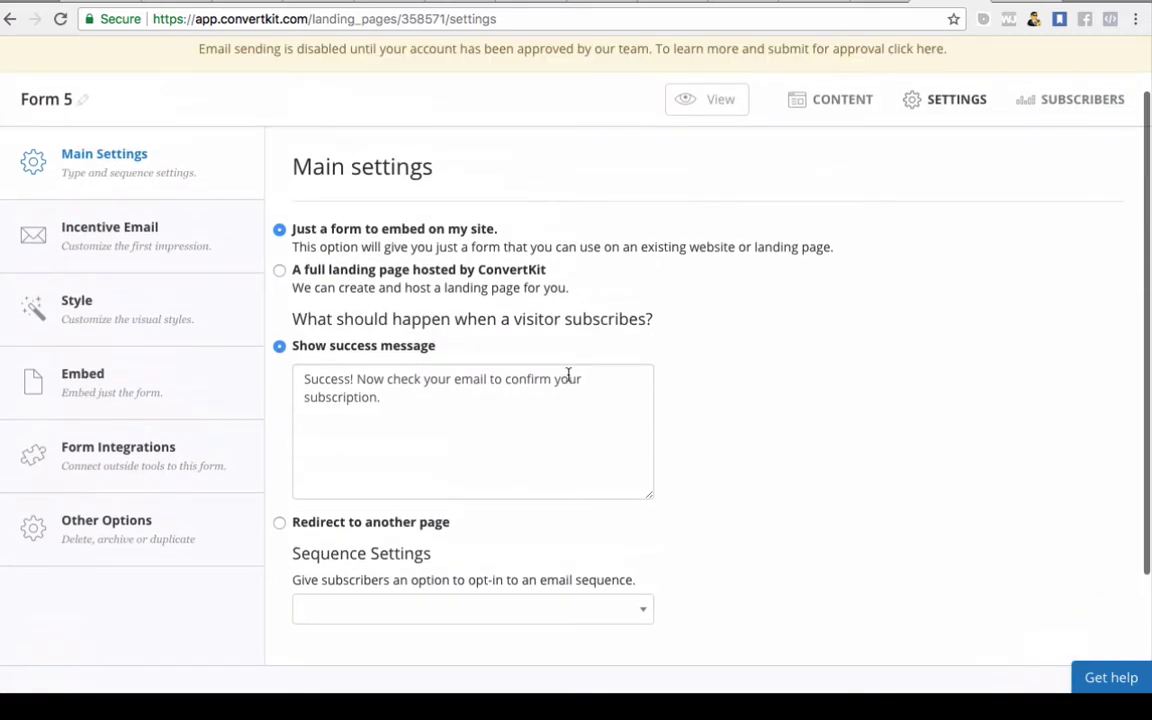
scroll(568, 379, "up", 2)
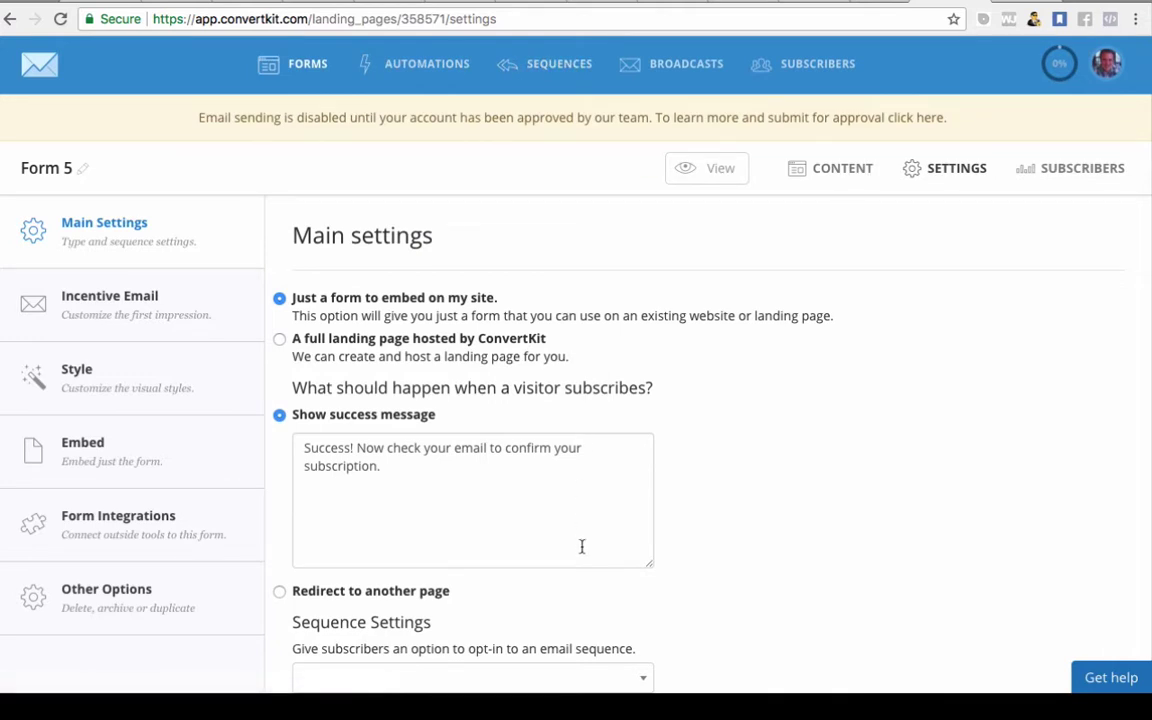
scroll(467, 423, "down", 3)
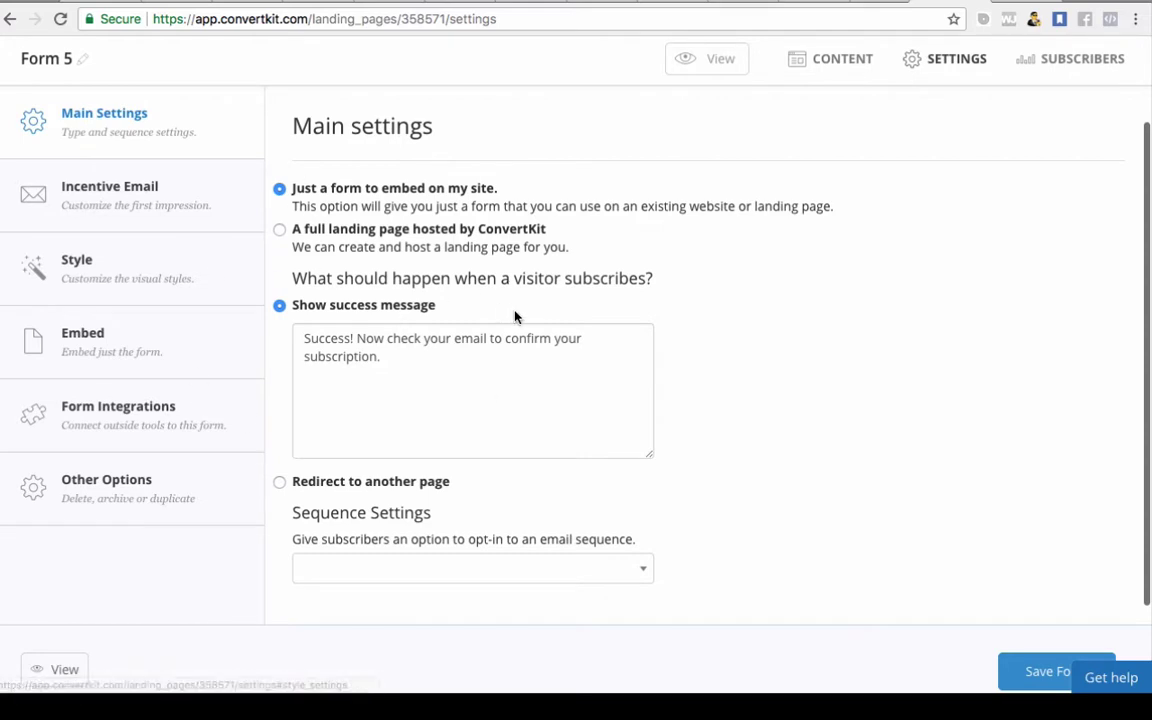
scroll(515, 316, "down", 1)
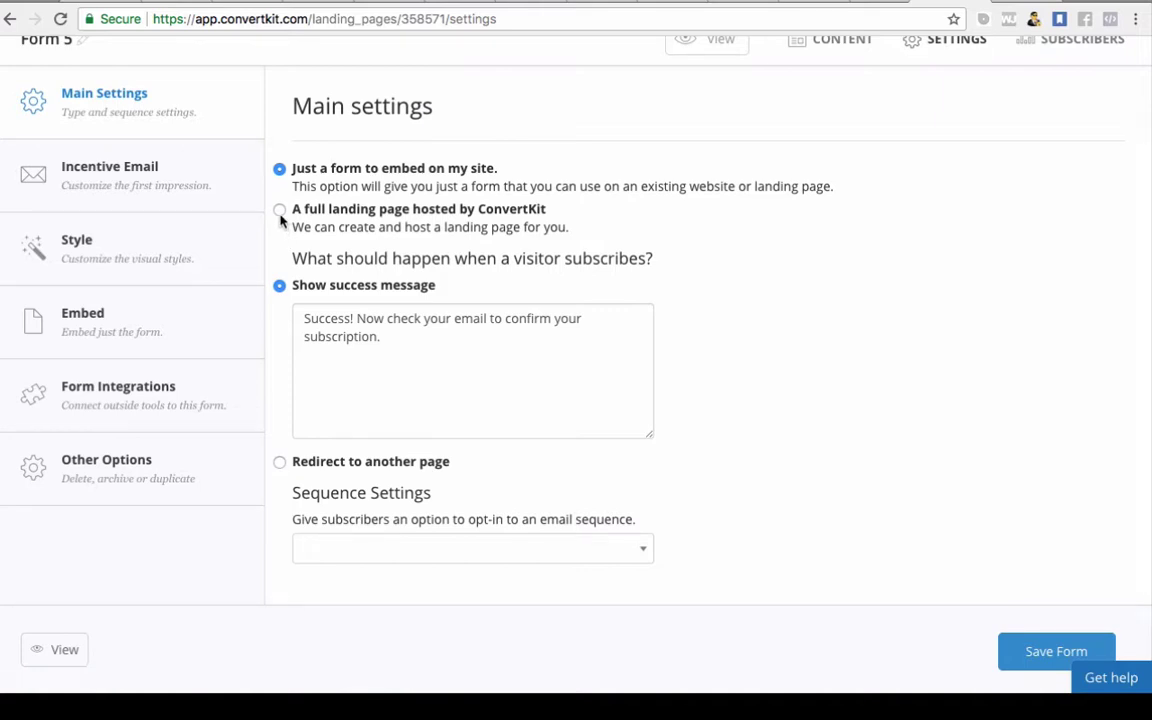
scroll(411, 280, "down", 2)
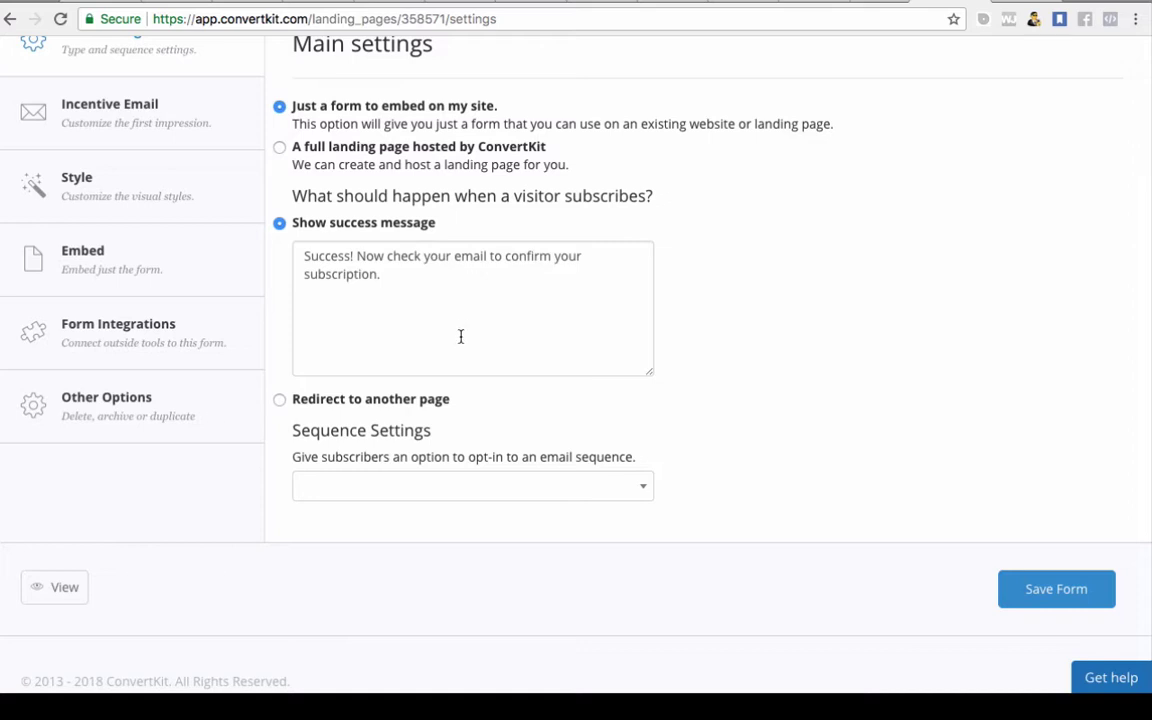
scroll(460, 336, "down", 1)
scroll(88, 328, "up", 5)
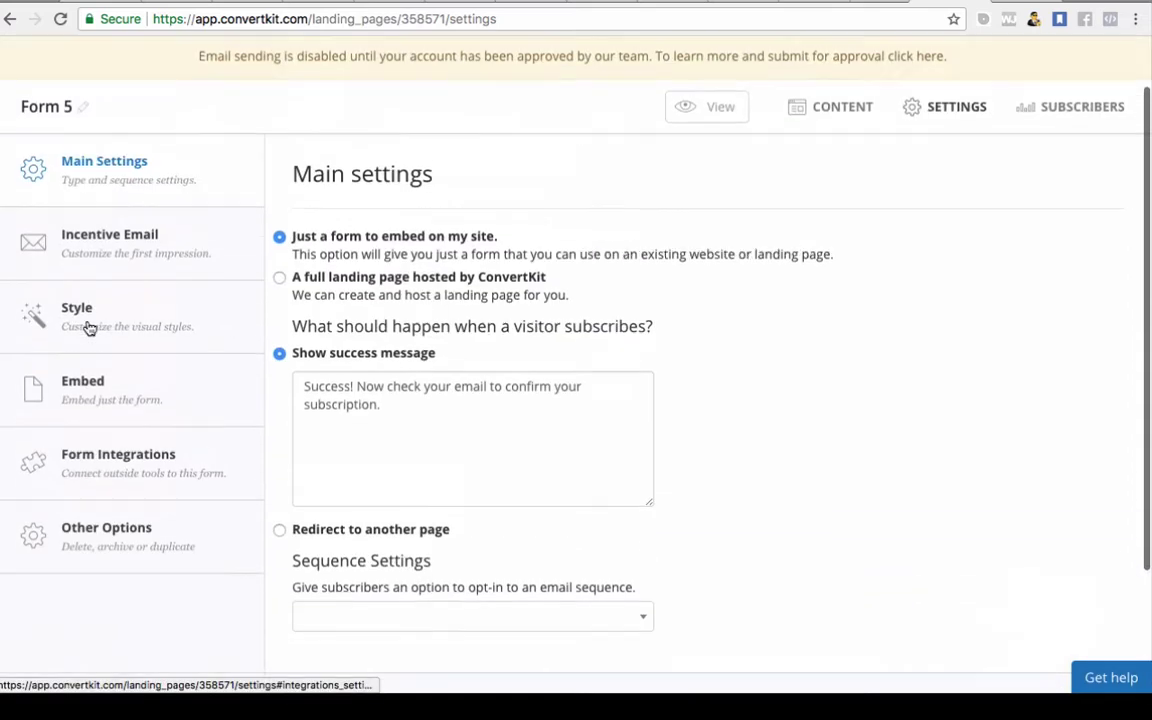
Review the form's incentive email settings, including the double opt-in option, sender, subject, confirmation message and thank-you page
left_click(105, 245)
scroll(344, 327, "down", 2)
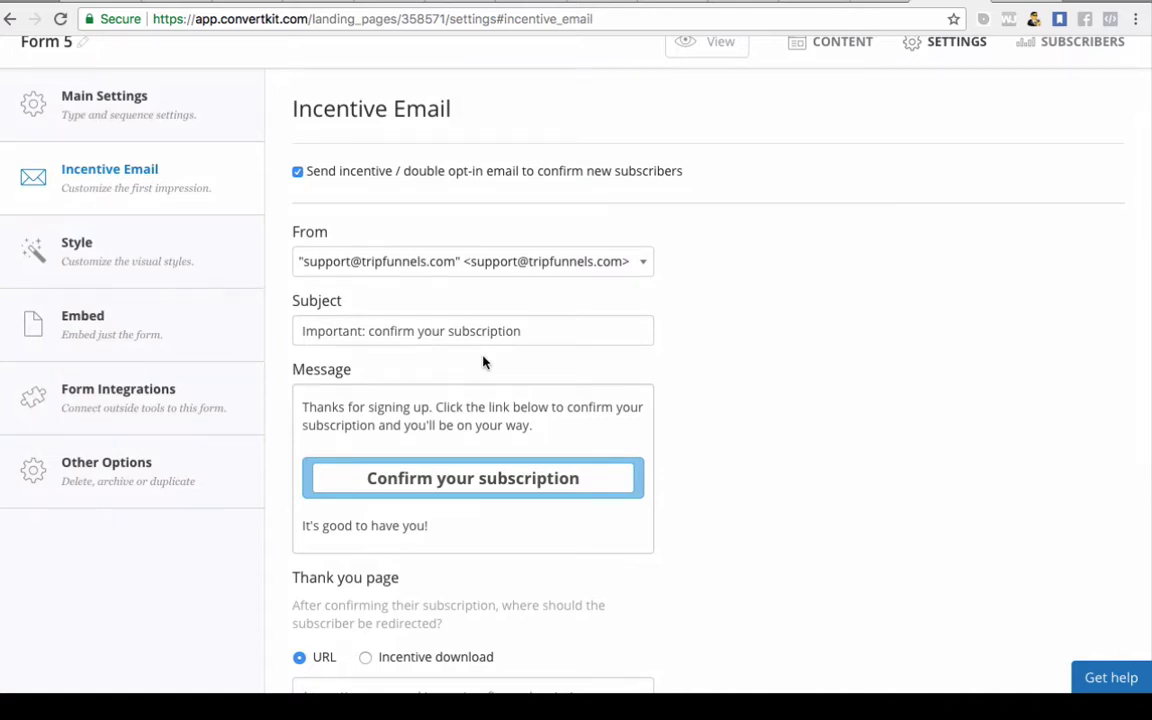
scroll(481, 360, "down", 2)
scroll(483, 360, "up", 5)
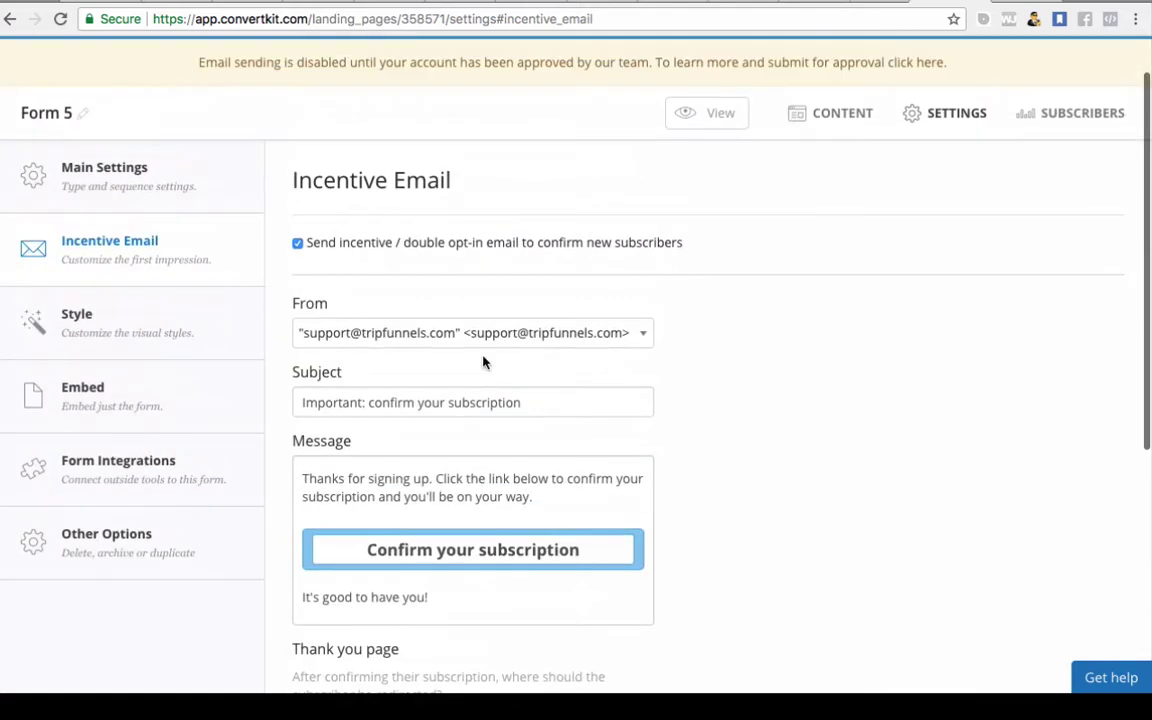
scroll(586, 384, "down", 2)
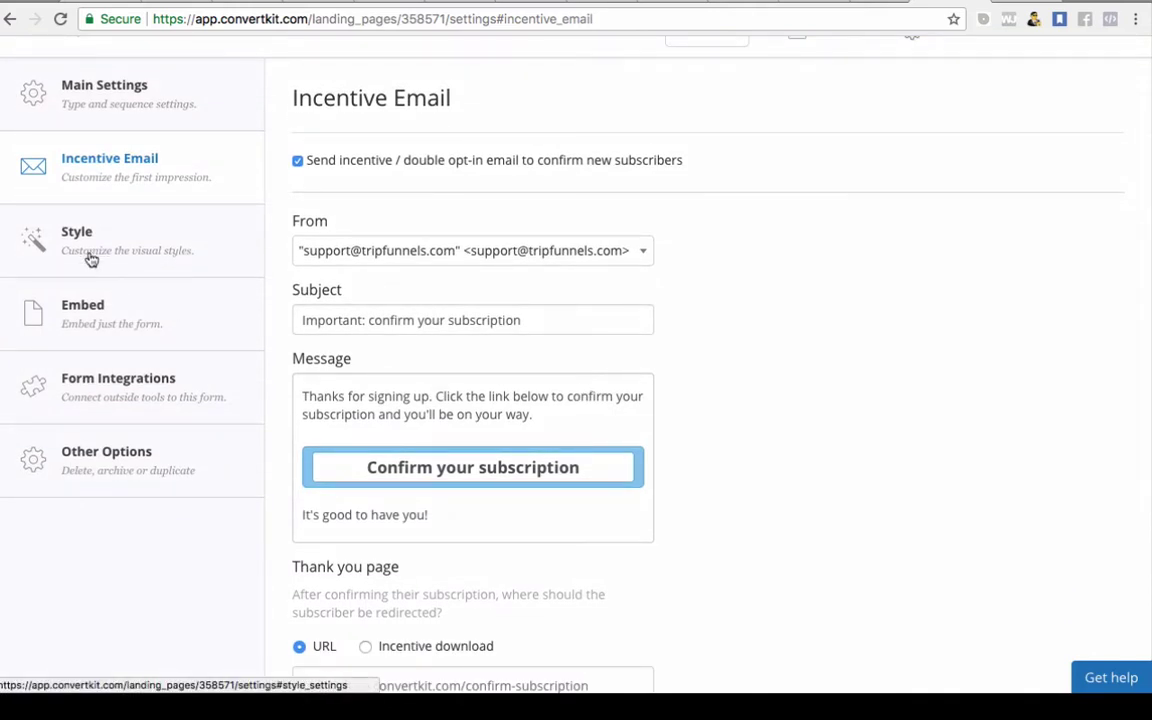
Review the form's Full, Minimal and Naked styles and its Inline, Modal and Slide In display options, choosing Inline
left_click(90, 259)
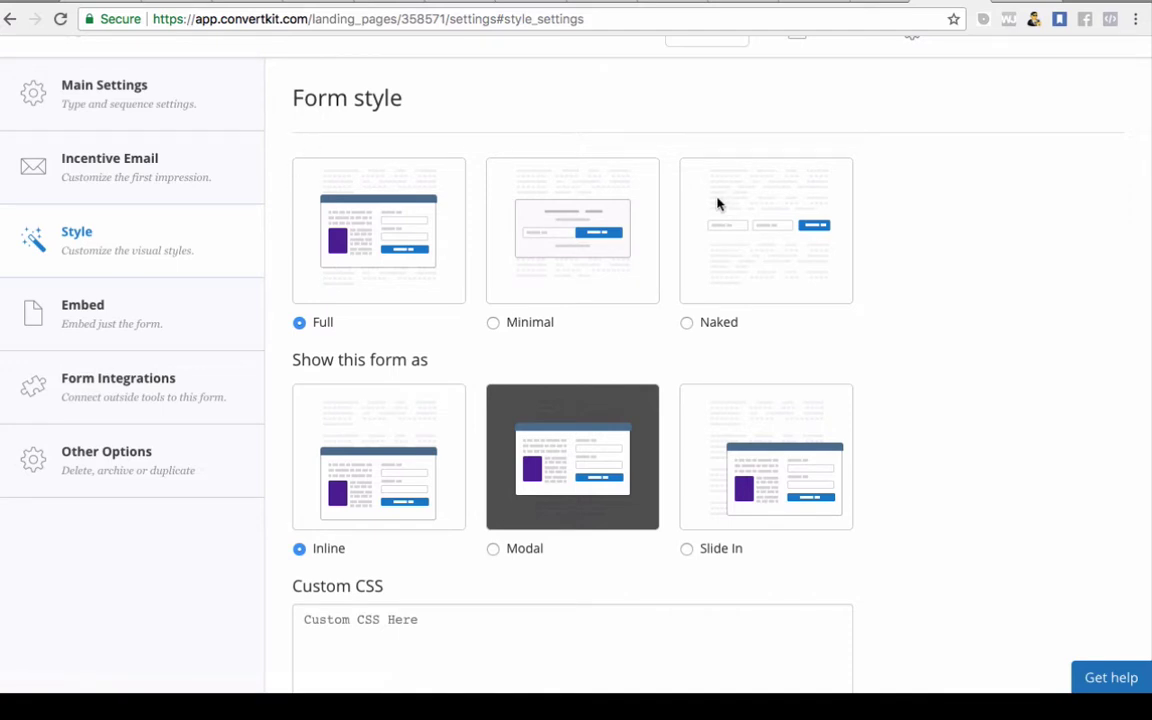
scroll(619, 300, "down", 2)
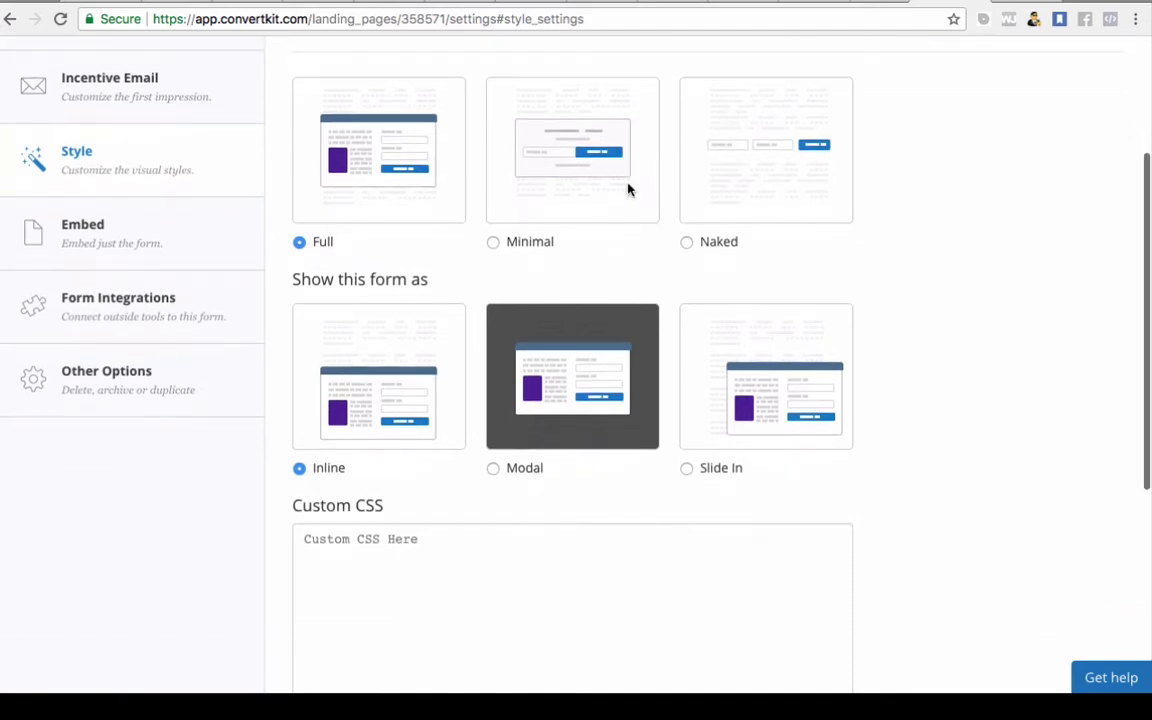
scroll(628, 189, "up", 2)
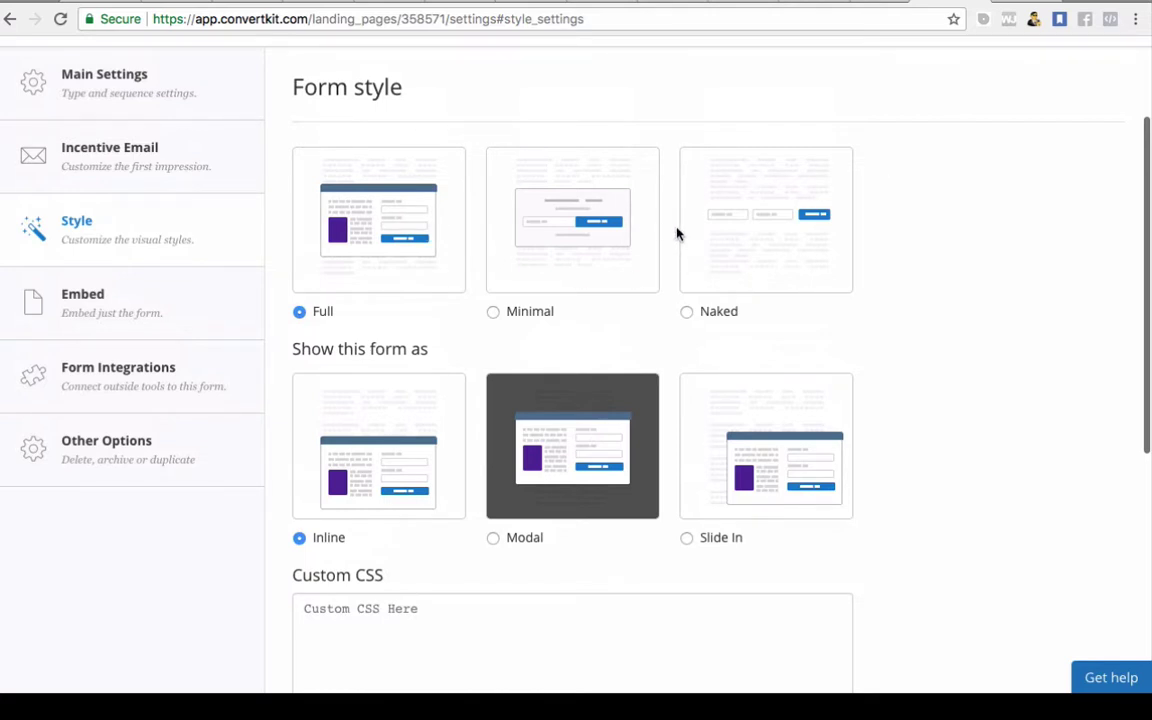
scroll(676, 234, "down", 2)
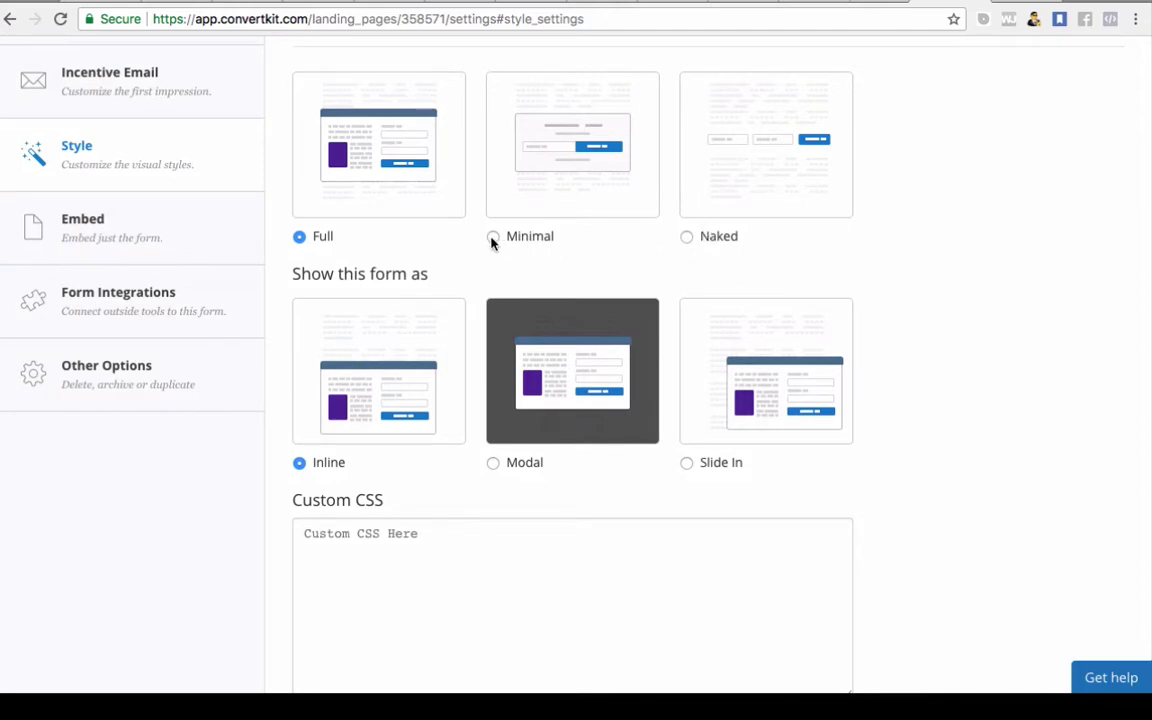
left_click(299, 465)
scroll(643, 400, "up", 3)
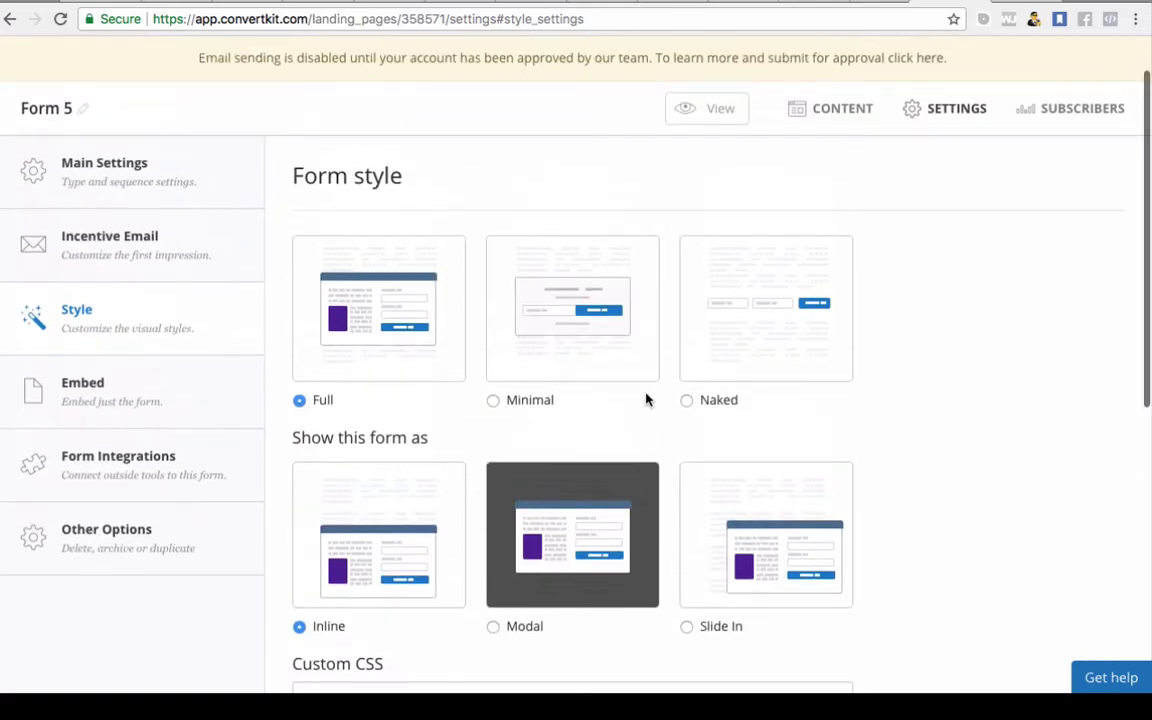
Review the form's JavaScript, raw HTML and WordPress embed options and its Unbounce and Instapage integrations
left_click(91, 404)
scroll(517, 419, "down", 1)
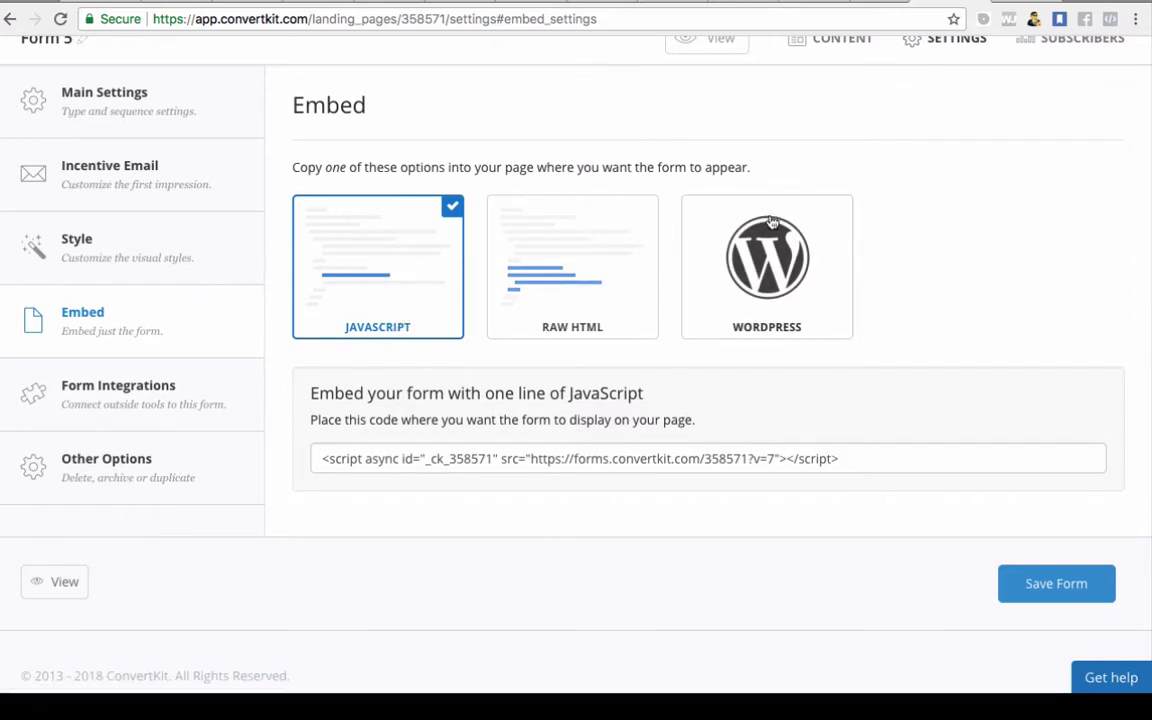
scroll(489, 345, "down", 1)
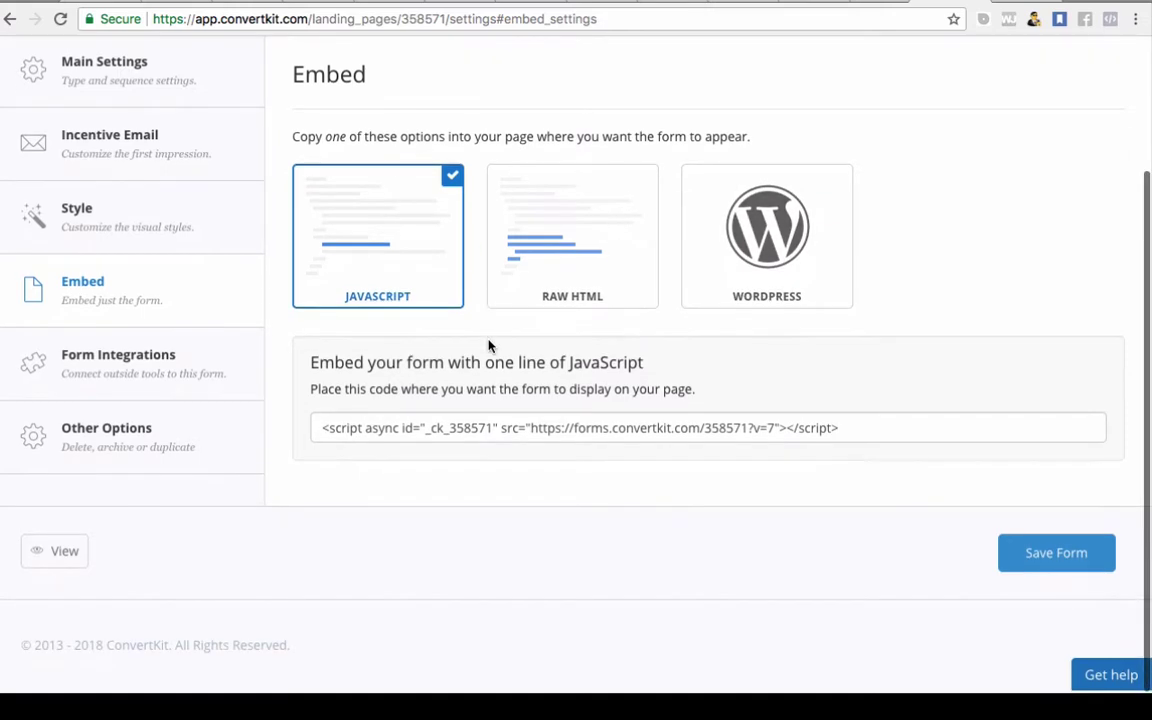
scroll(489, 342, "up", 2)
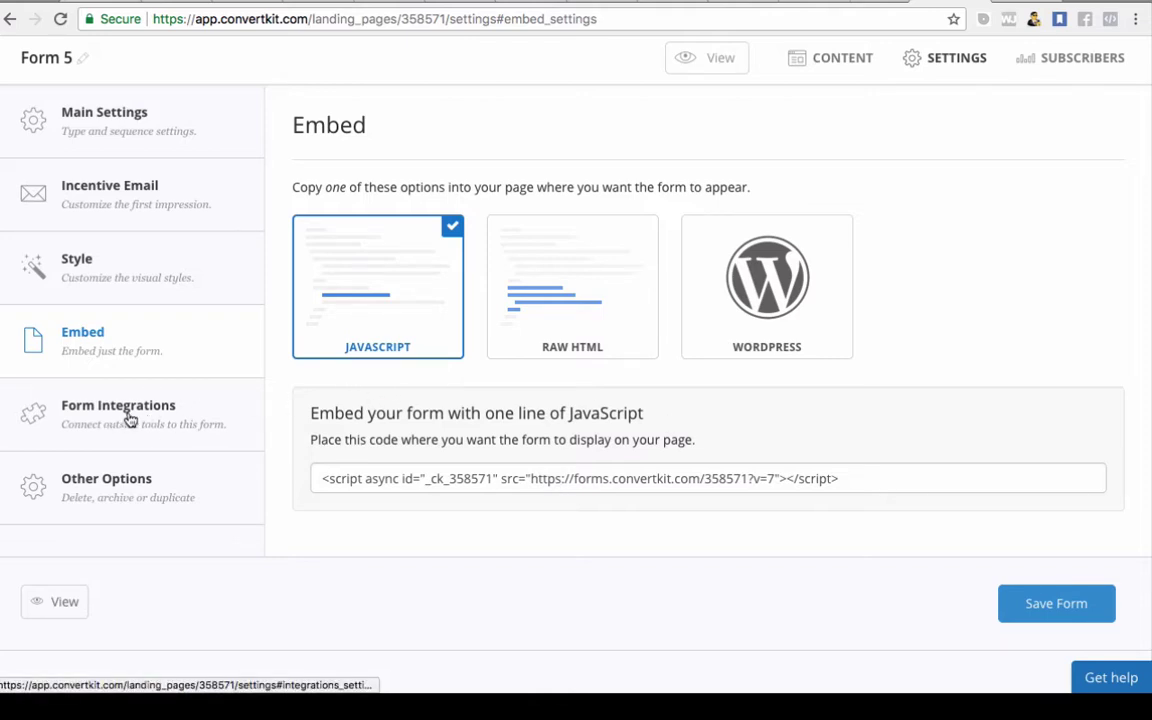
left_click(180, 395)
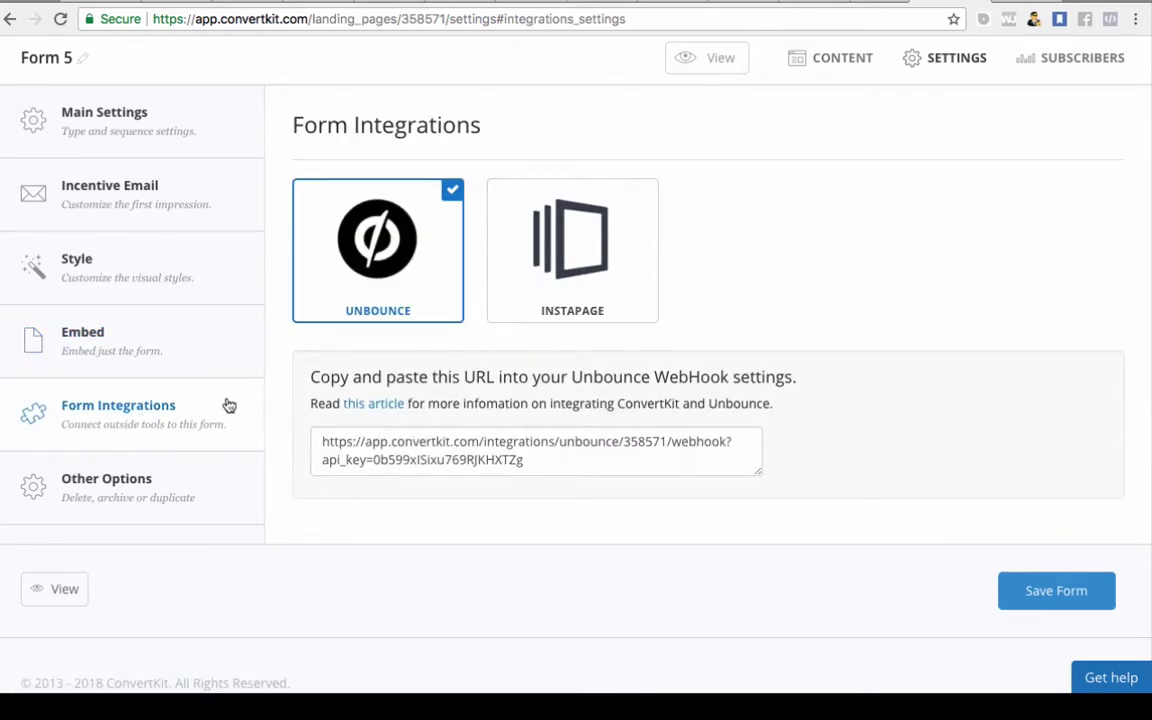
scroll(560, 314, "down", 1)
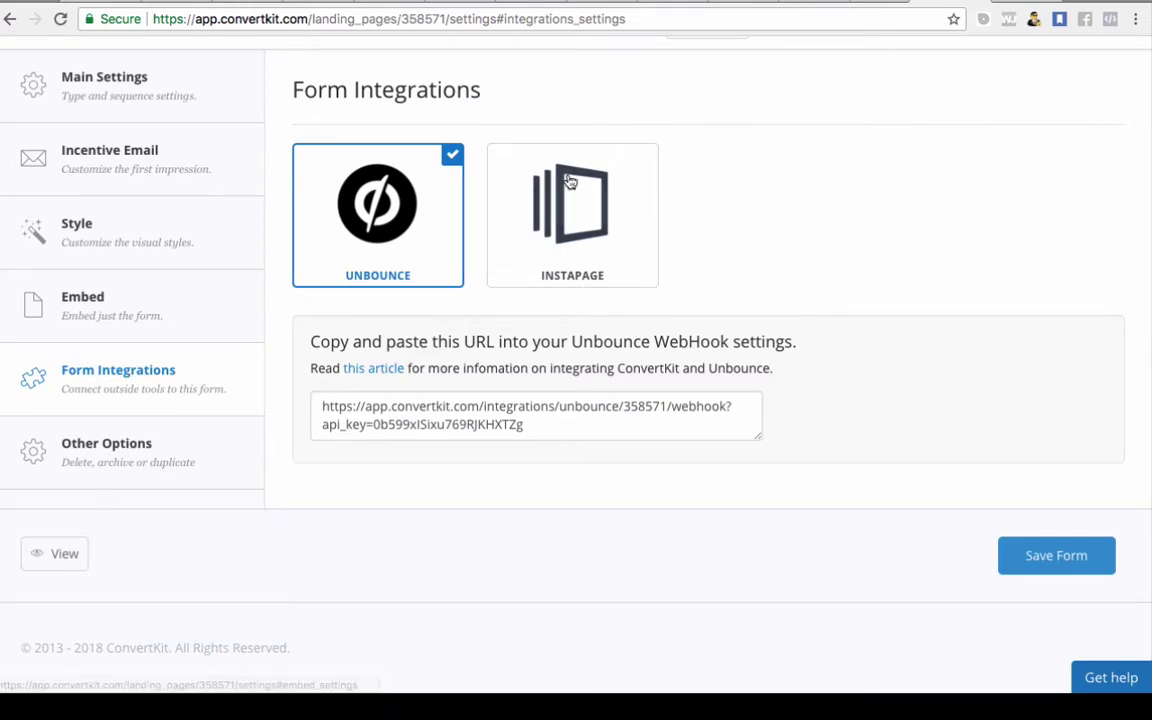
Review the form's other options for duplicating, archiving and deleting it
left_click(118, 464)
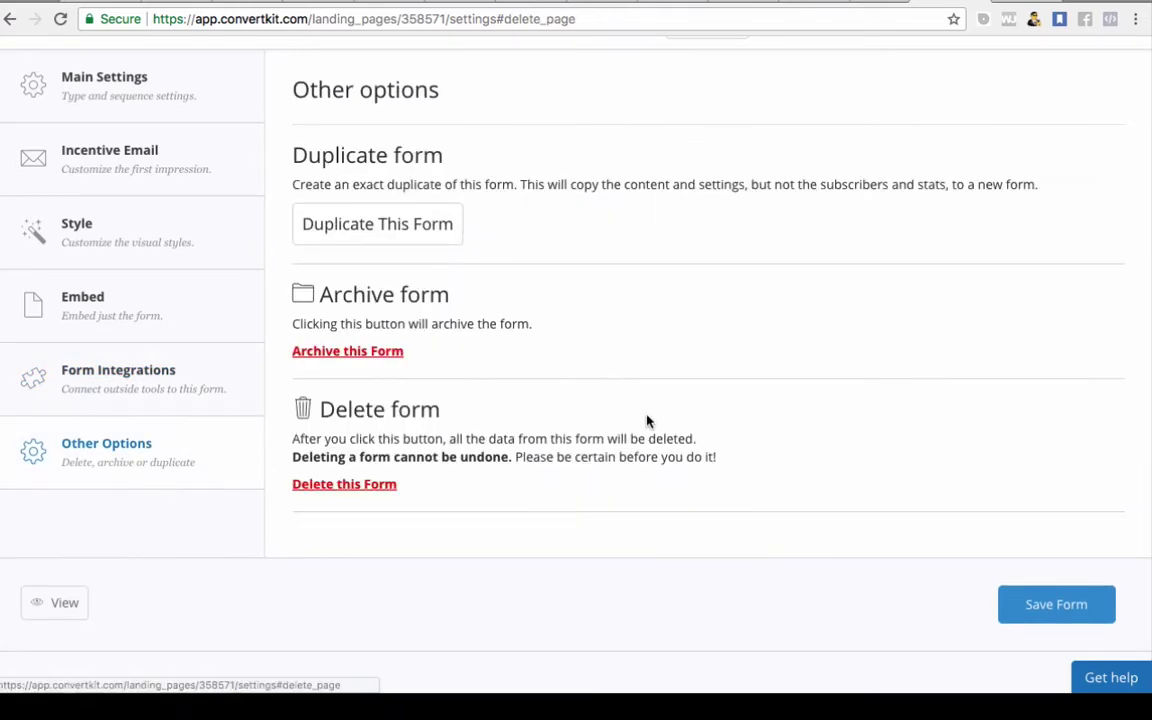
scroll(646, 421, "up", 2)
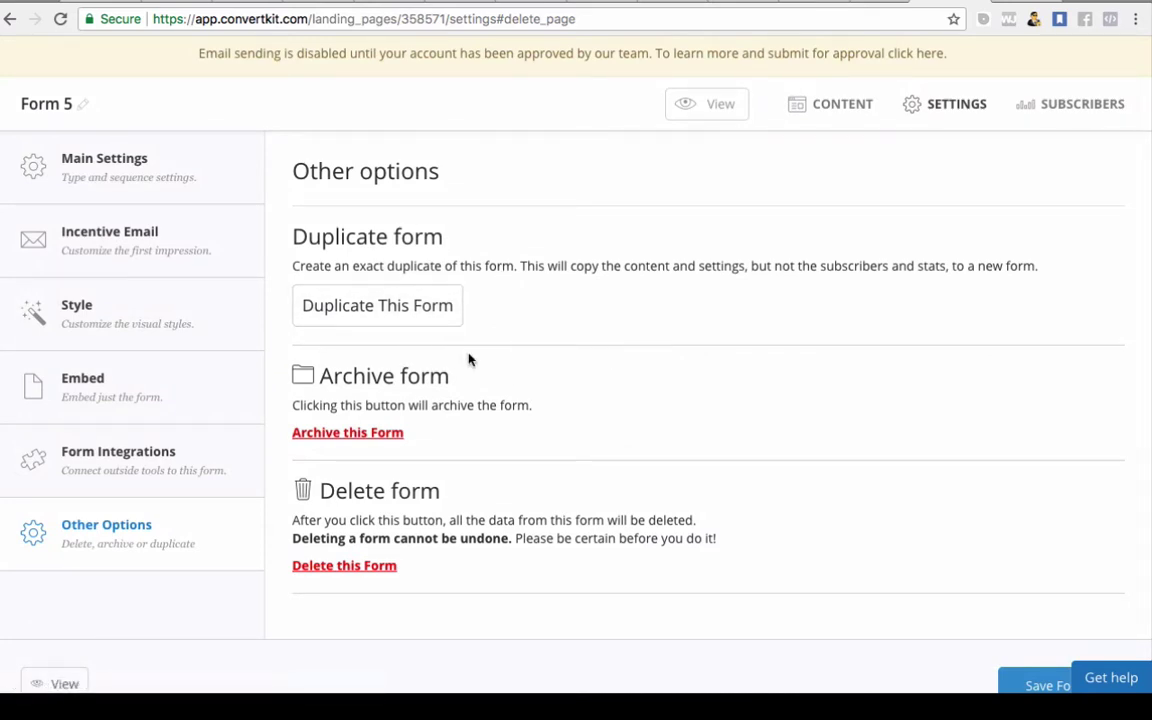
scroll(469, 359, "down", 2)
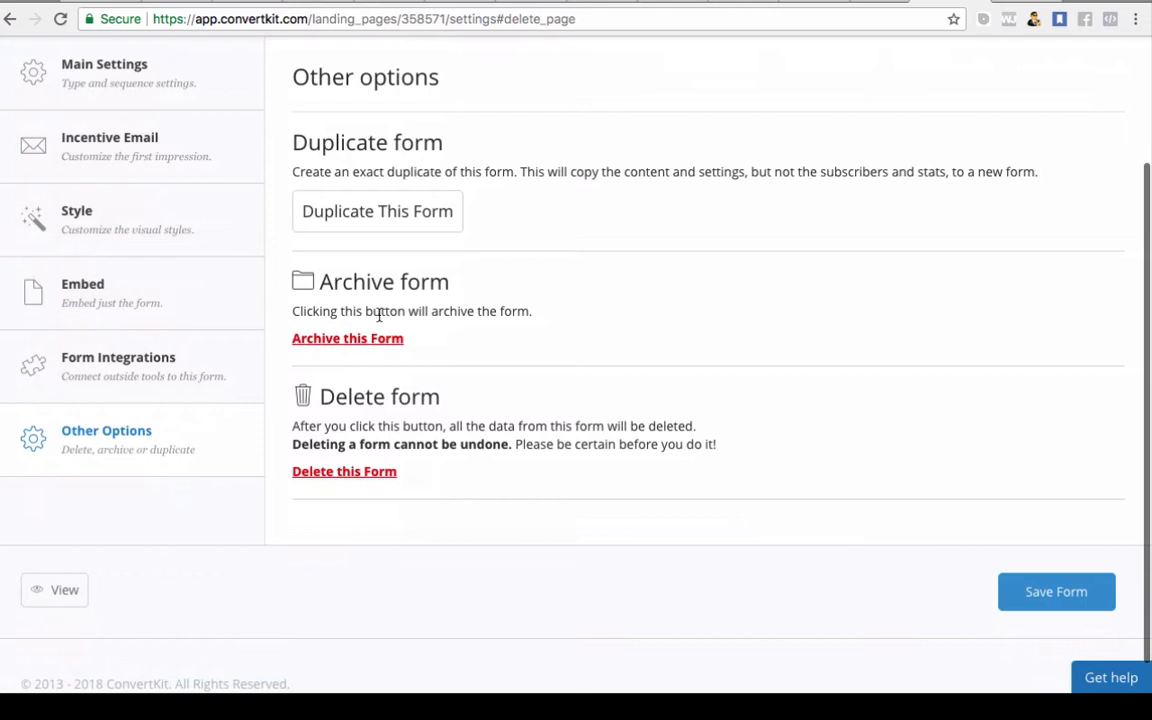
scroll(375, 287, "up", 2)
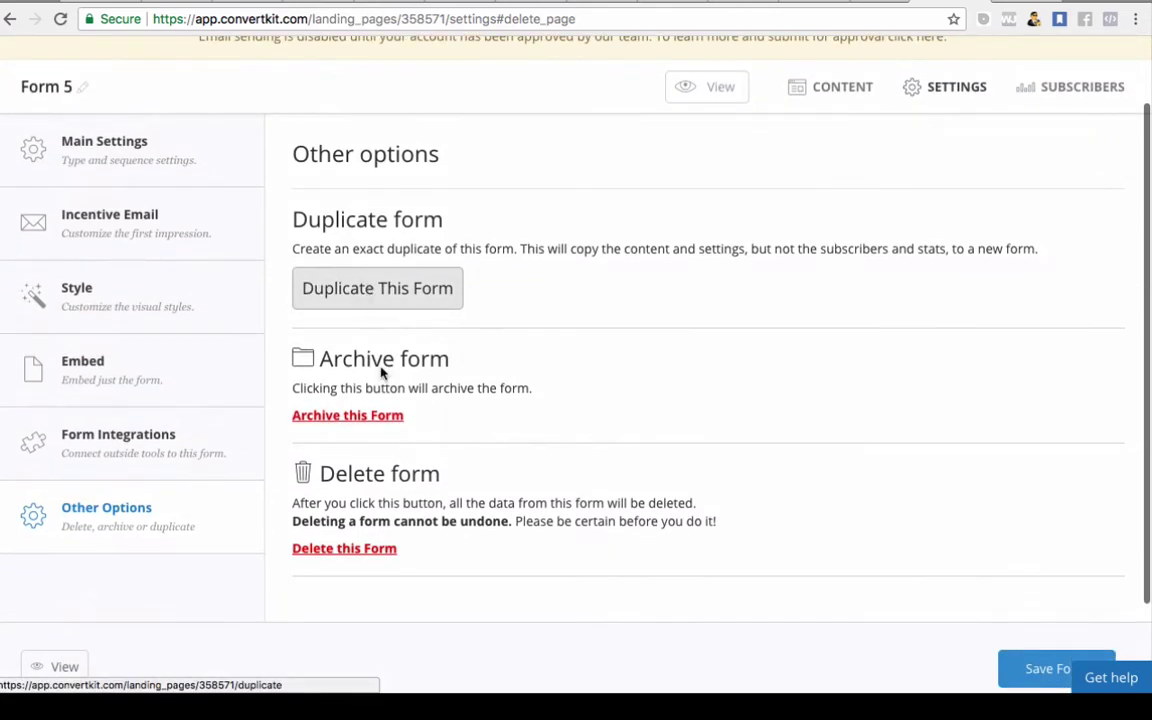
scroll(601, 364, "up", 2)
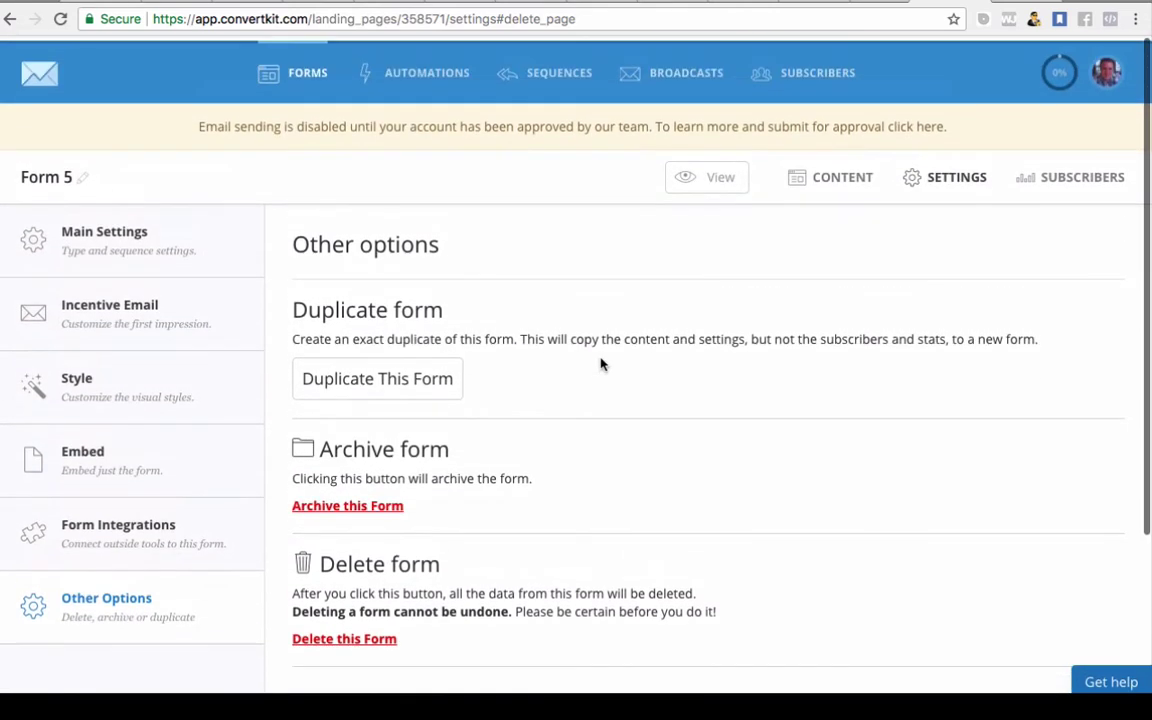